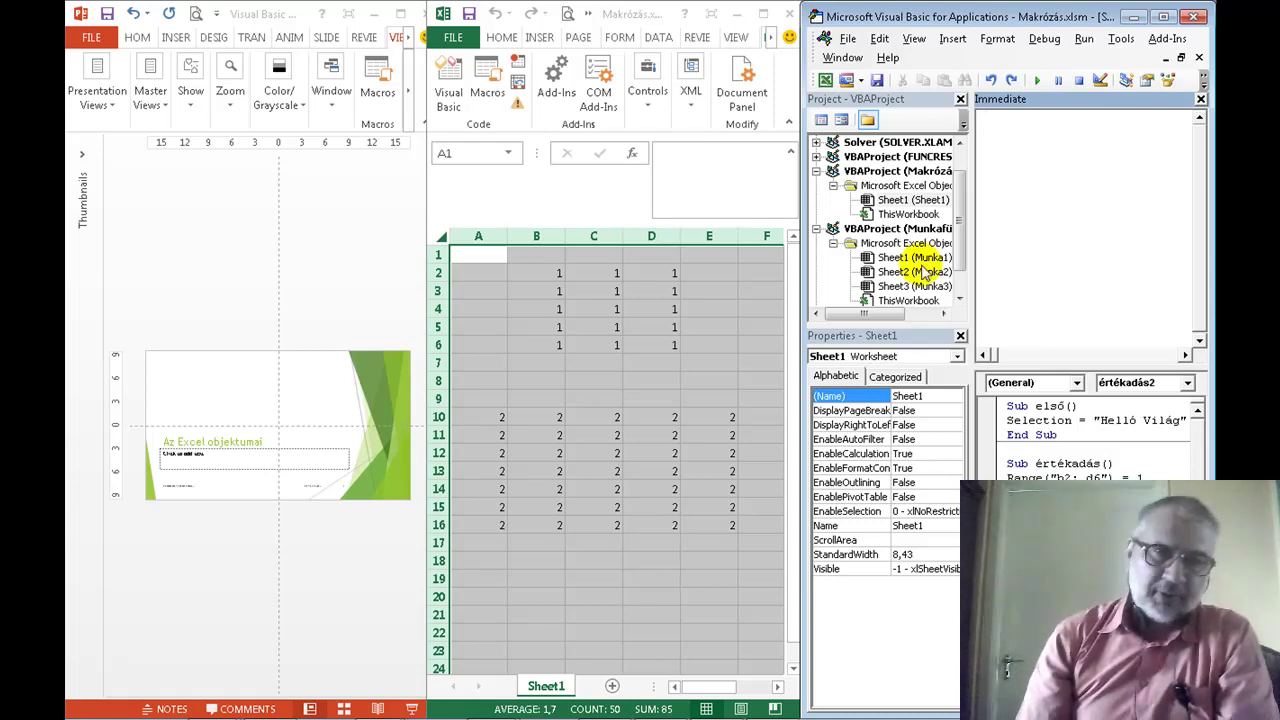
Select all of Sheet1 in Makrózás.xlsm, delete its 1s and 2s, and reselect cell A1.
left_click(441, 235)
left_click(441, 235)
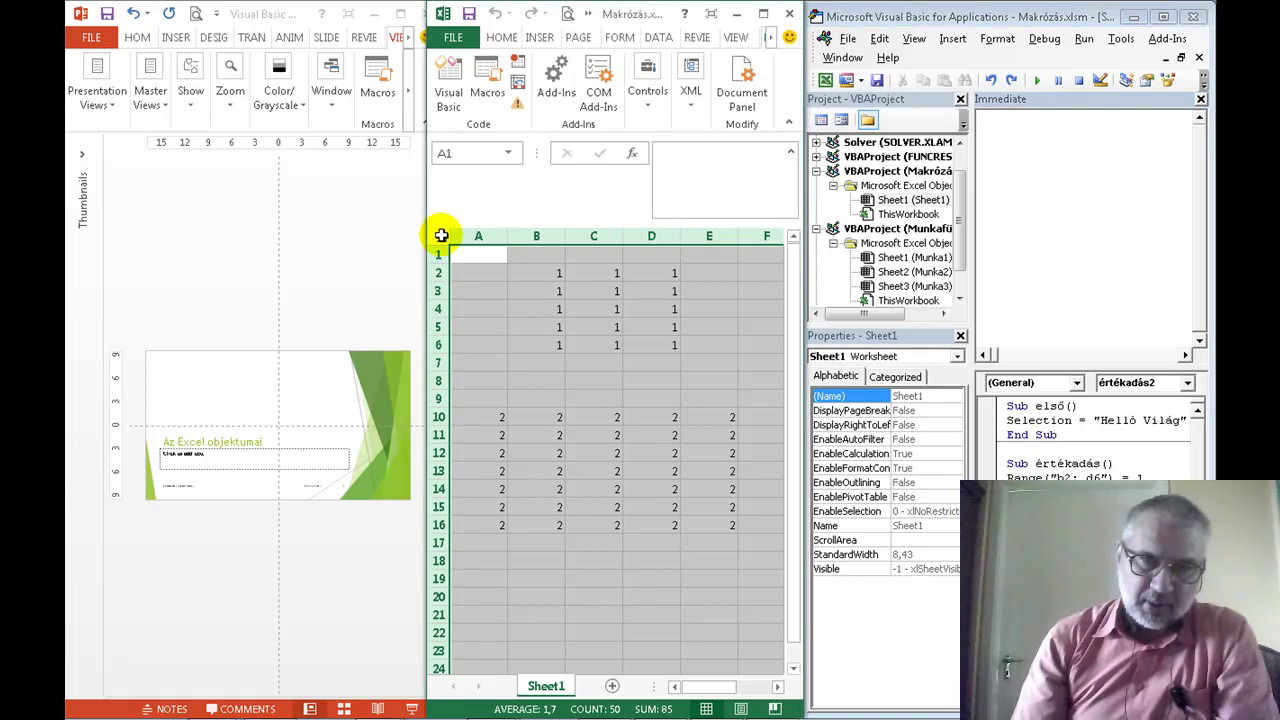
key("Delete")
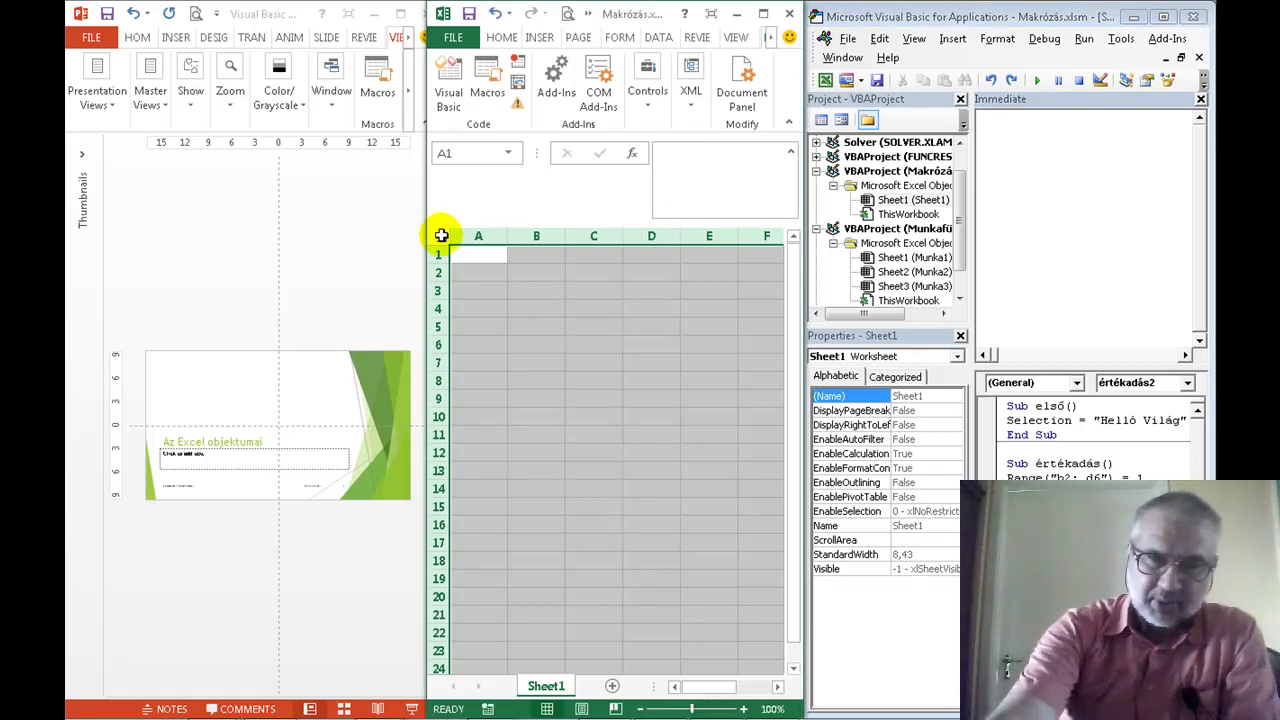
left_click(494, 260)
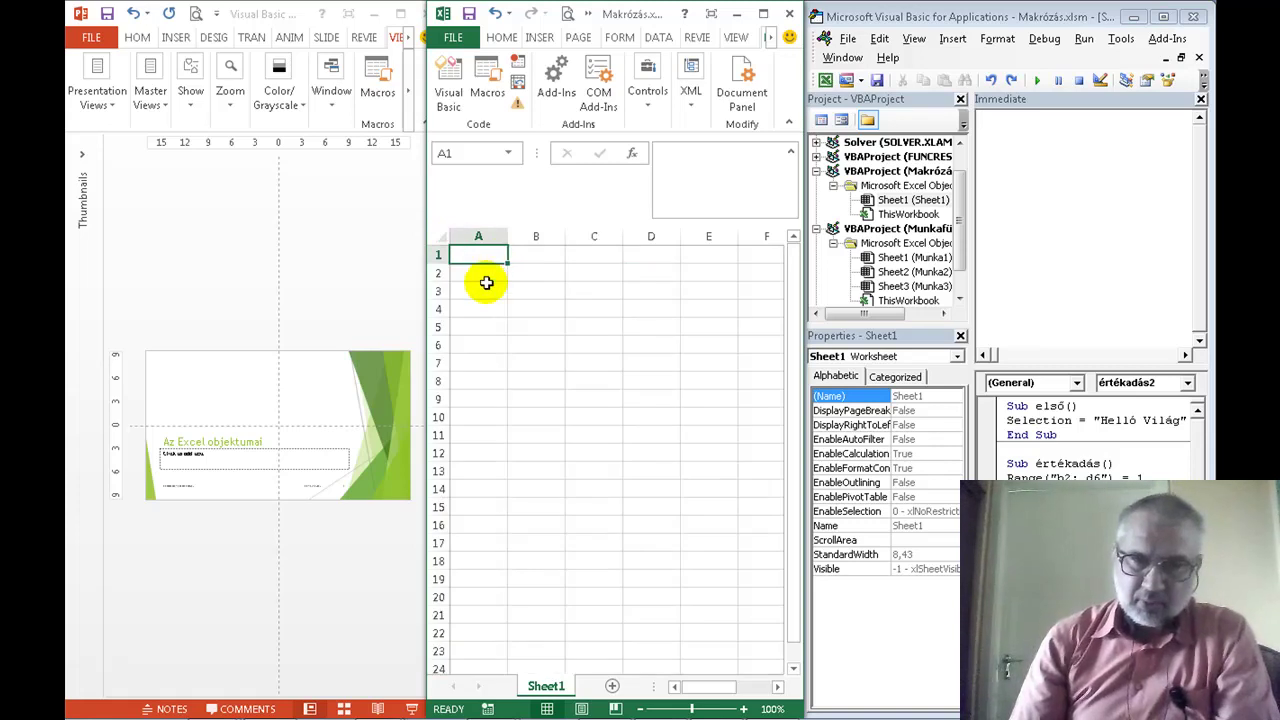
left_click(335, 327)
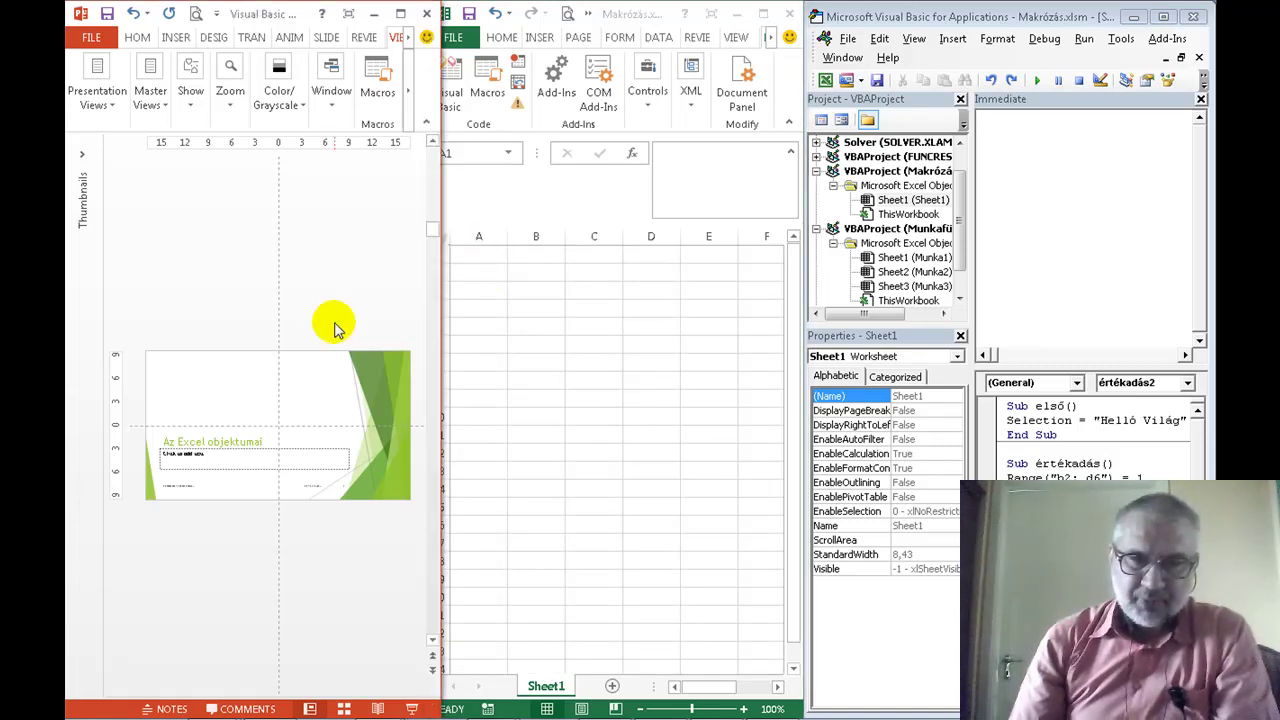
Show slide 2, 'Az Excel objektumkönyvtára', at 50% zoom, scrolled back to its left edge.
left_click(431, 641)
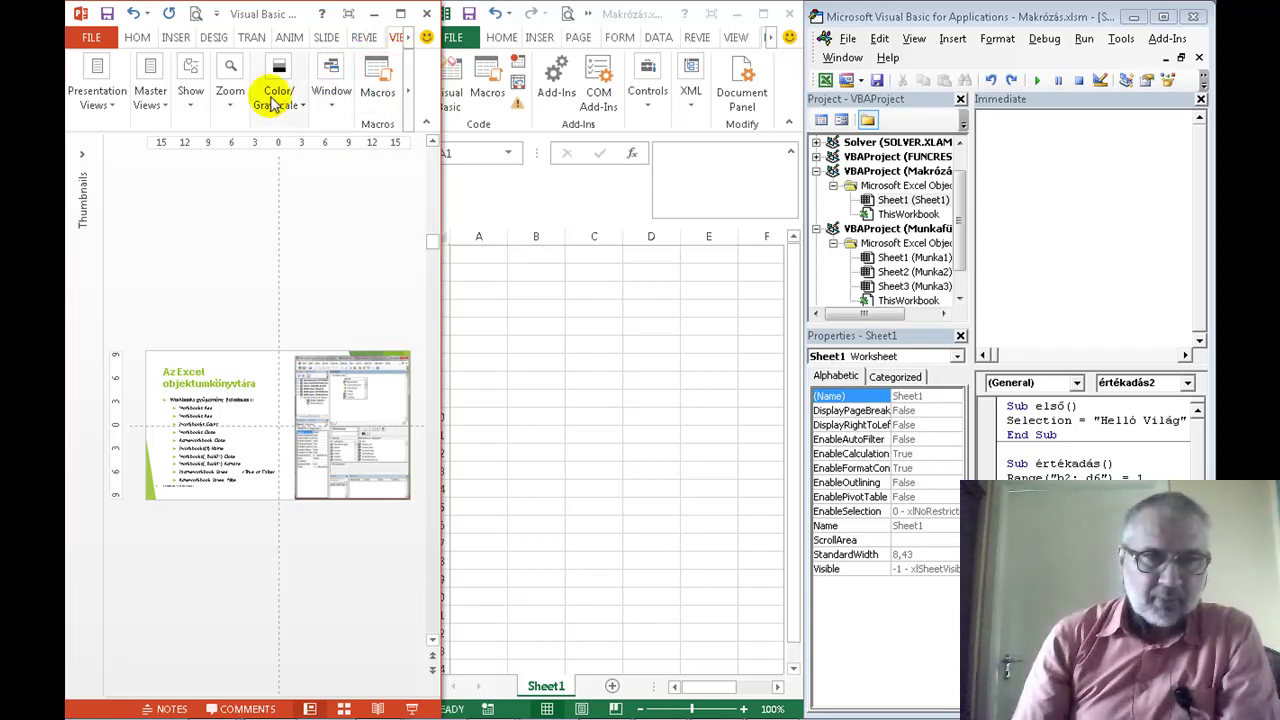
left_click(231, 78)
left_click(231, 156)
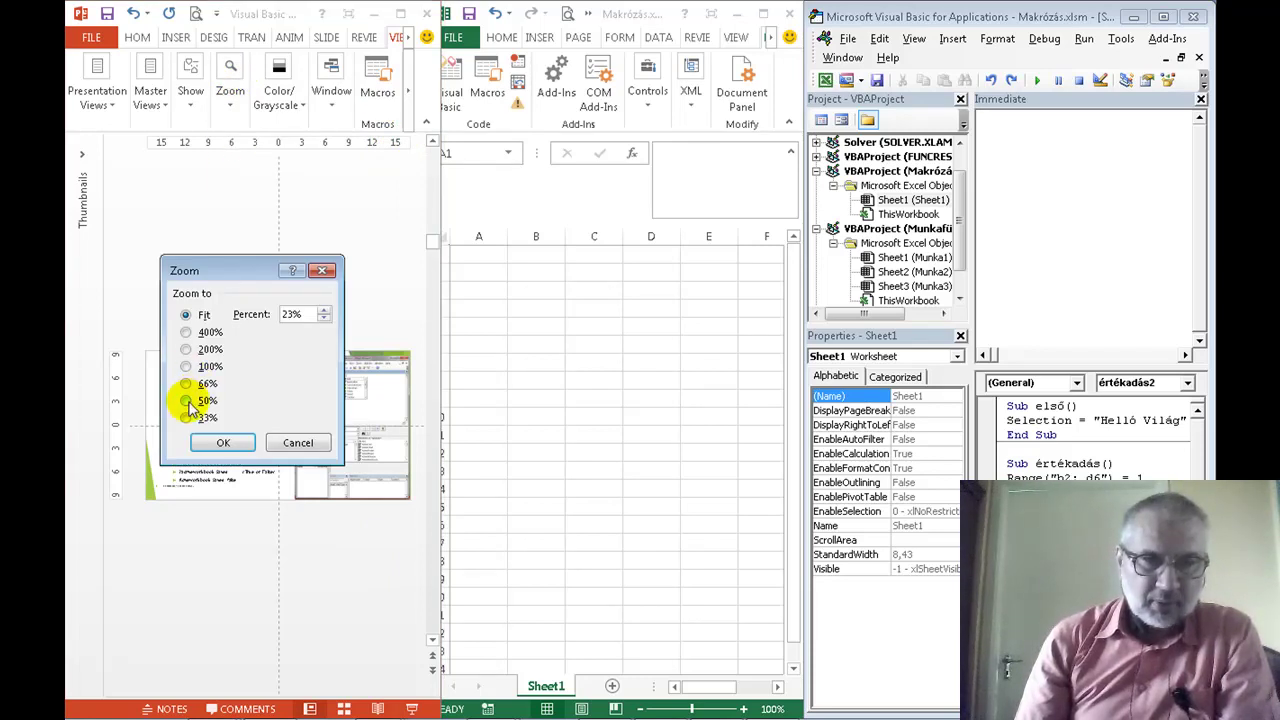
left_click(186, 400)
left_click(213, 441)
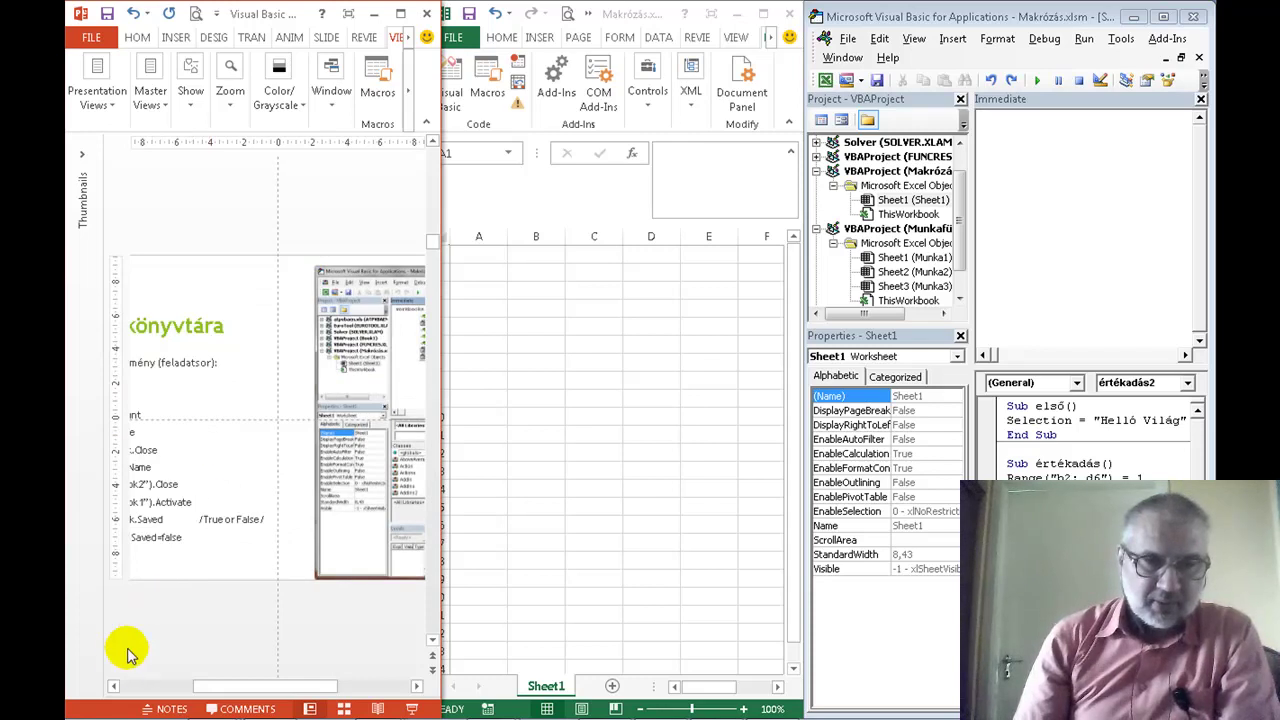
left_click(113, 686)
left_click(113, 686)
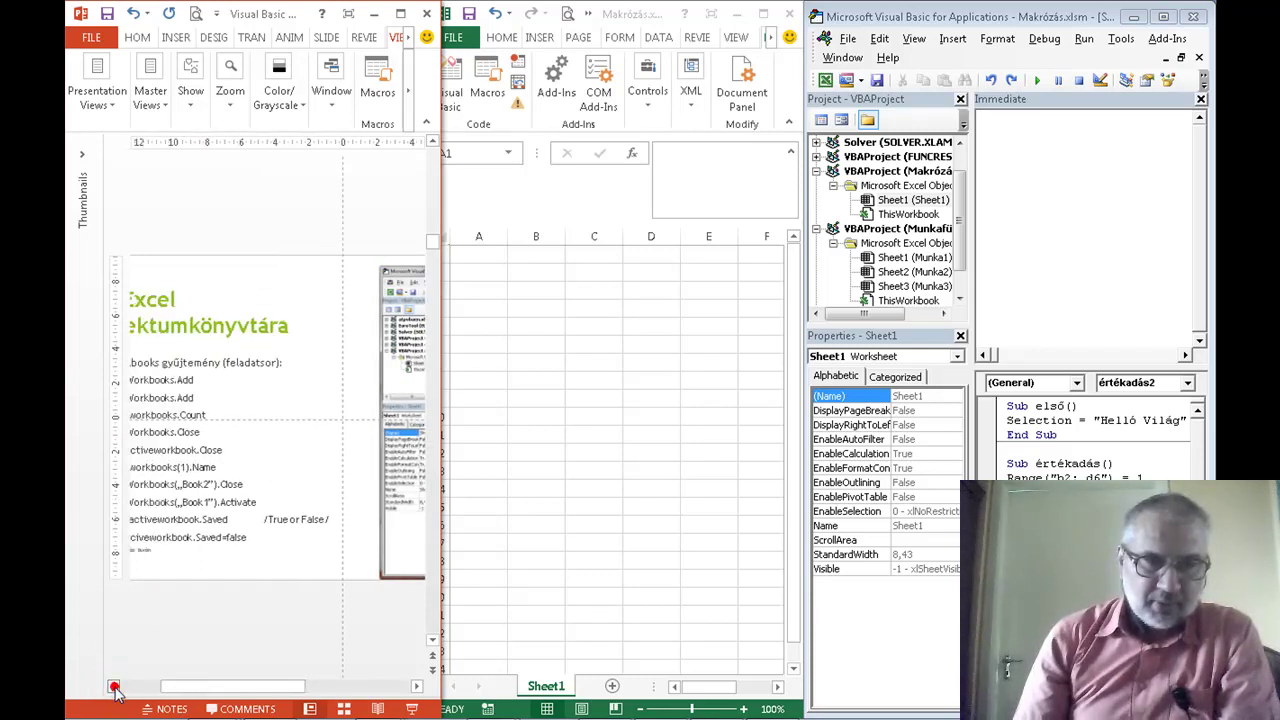
left_click(113, 686)
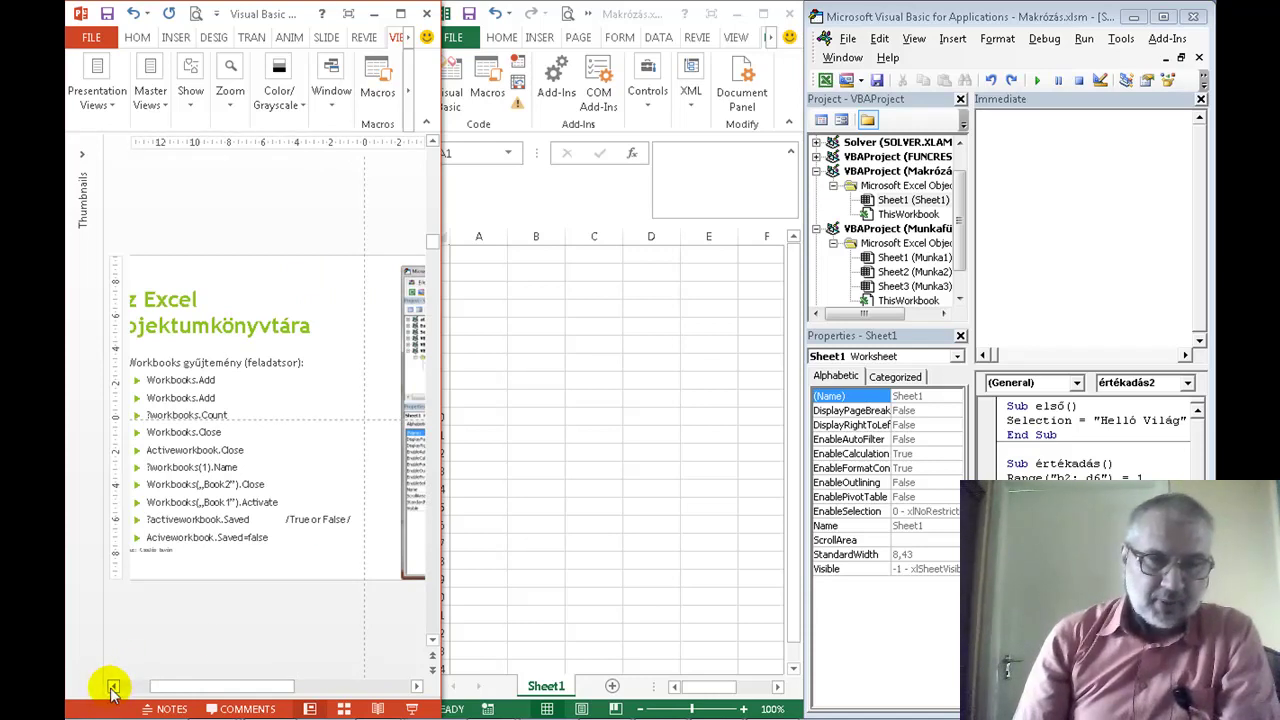
left_click(113, 686)
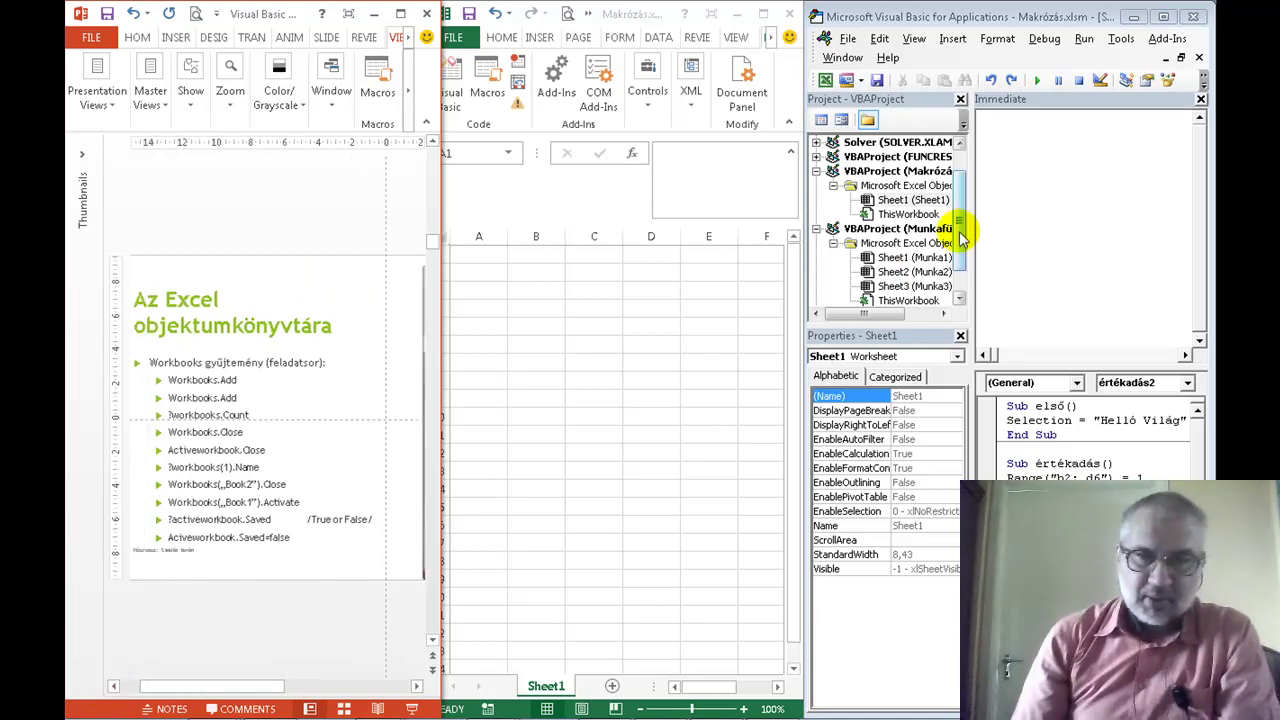
left_click(1000, 143)
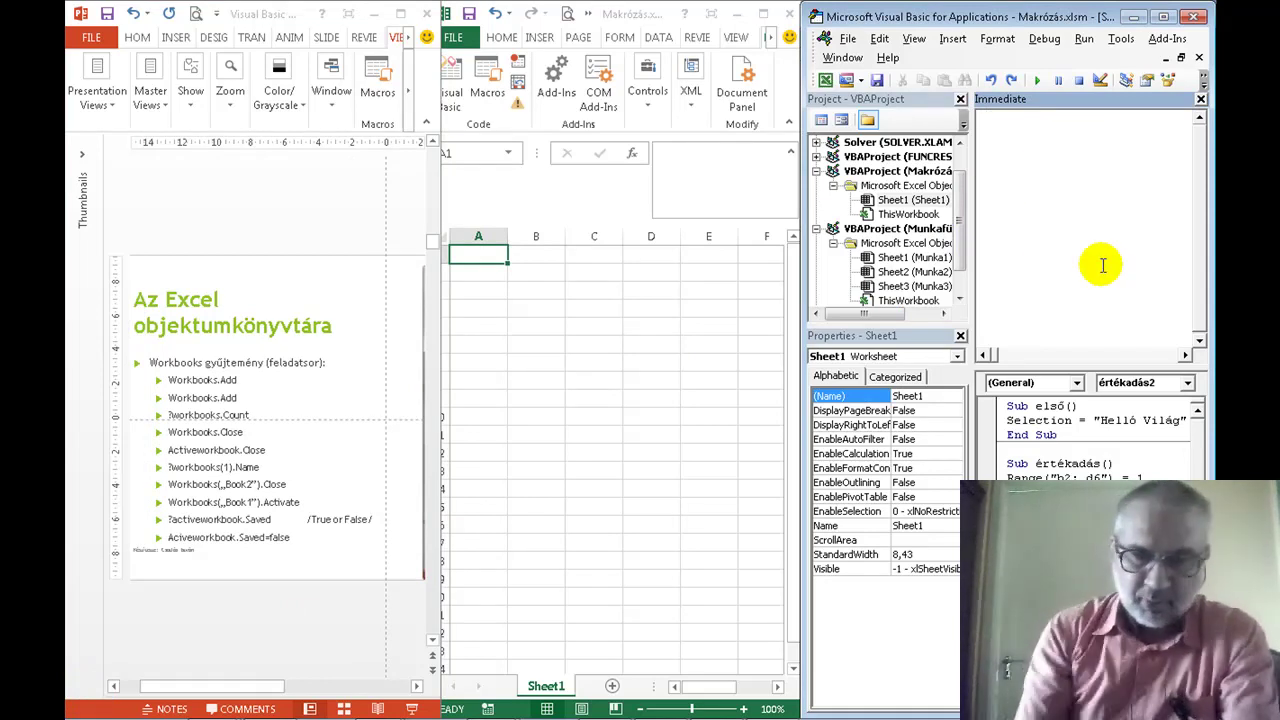
Run workbooks.Add in the Immediate window to create the new workbook Book1.
type("workbook")
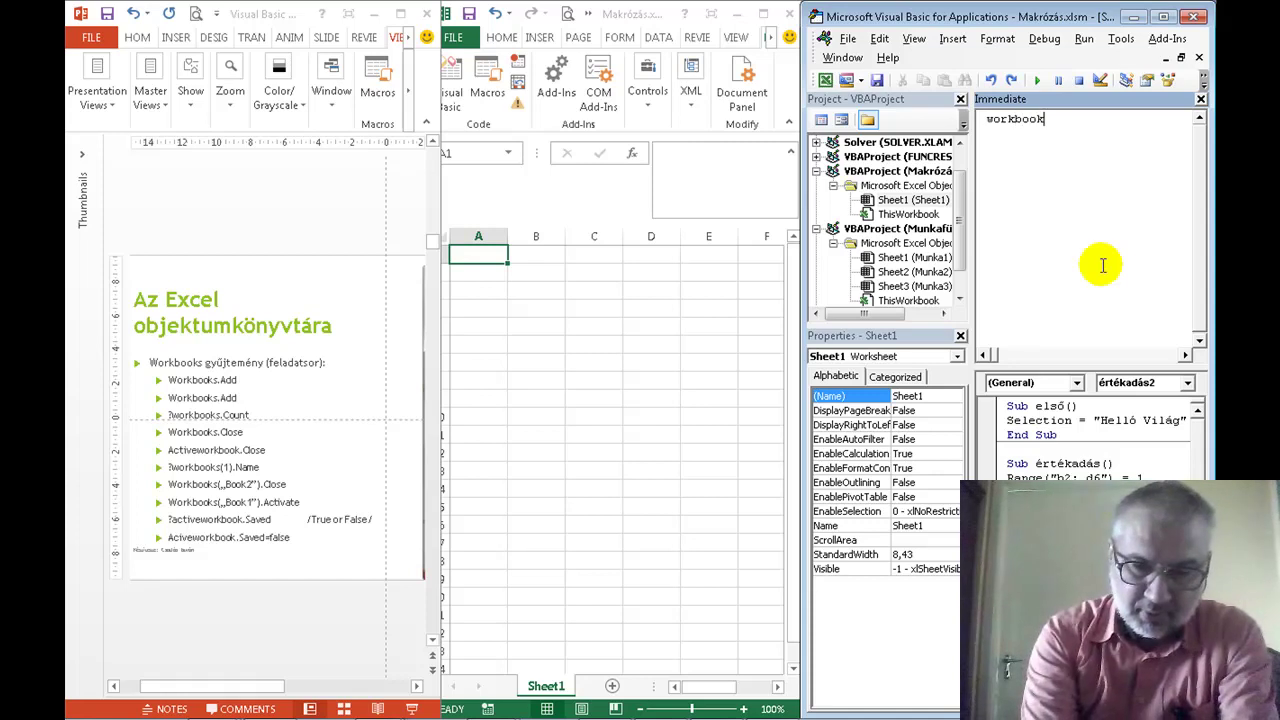
type("s")
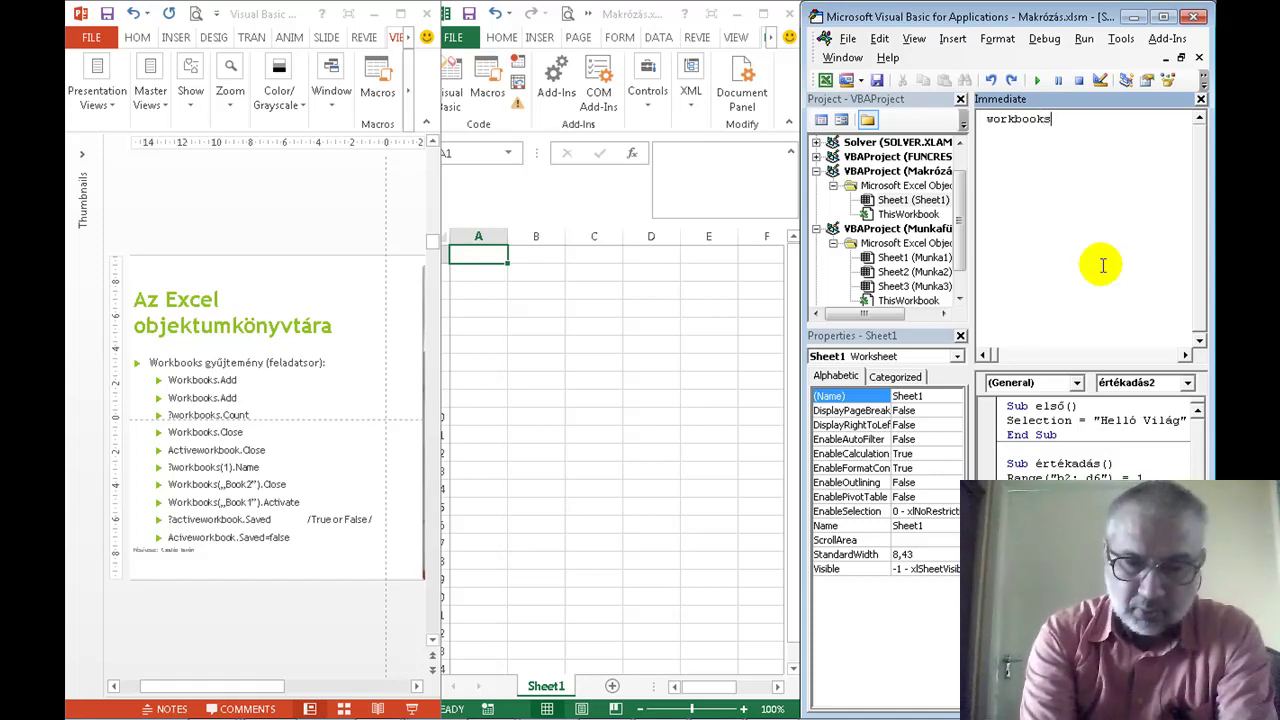
type(".add")
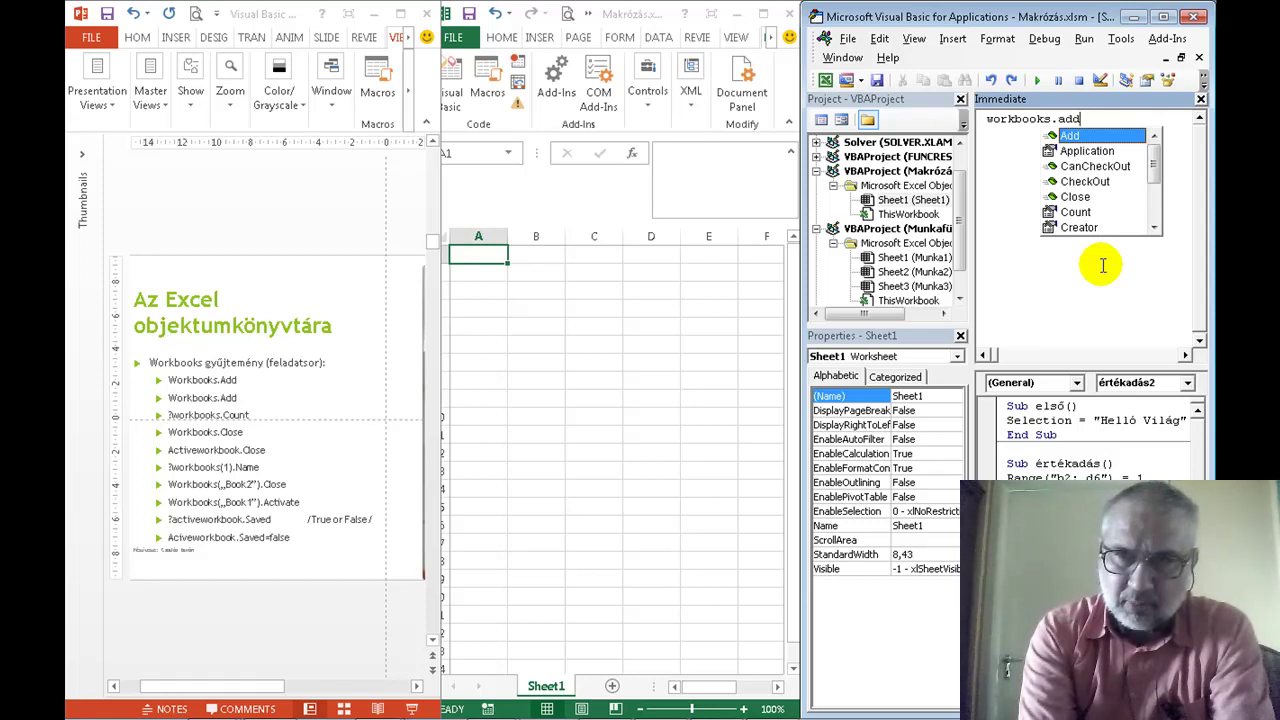
key("Return")
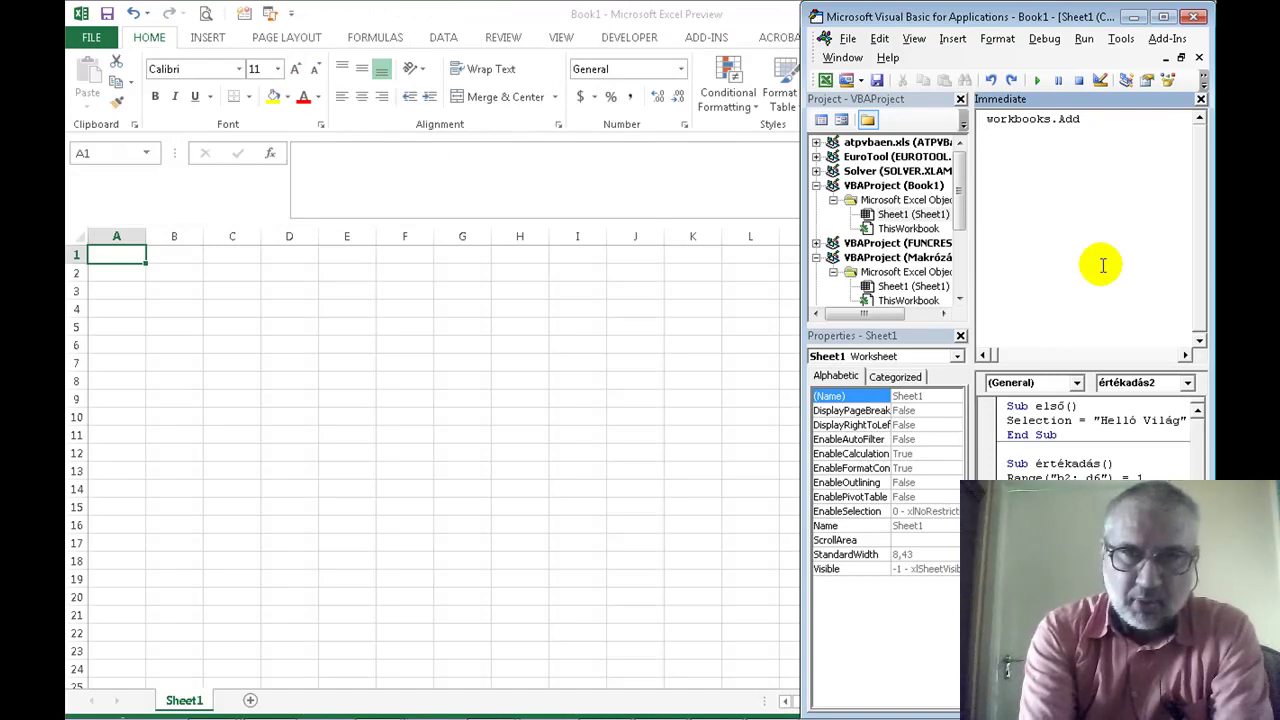
Minimise Book1, rerun workbooks.Add to create Book2, then minimise Book2.
left_click(471, 11)
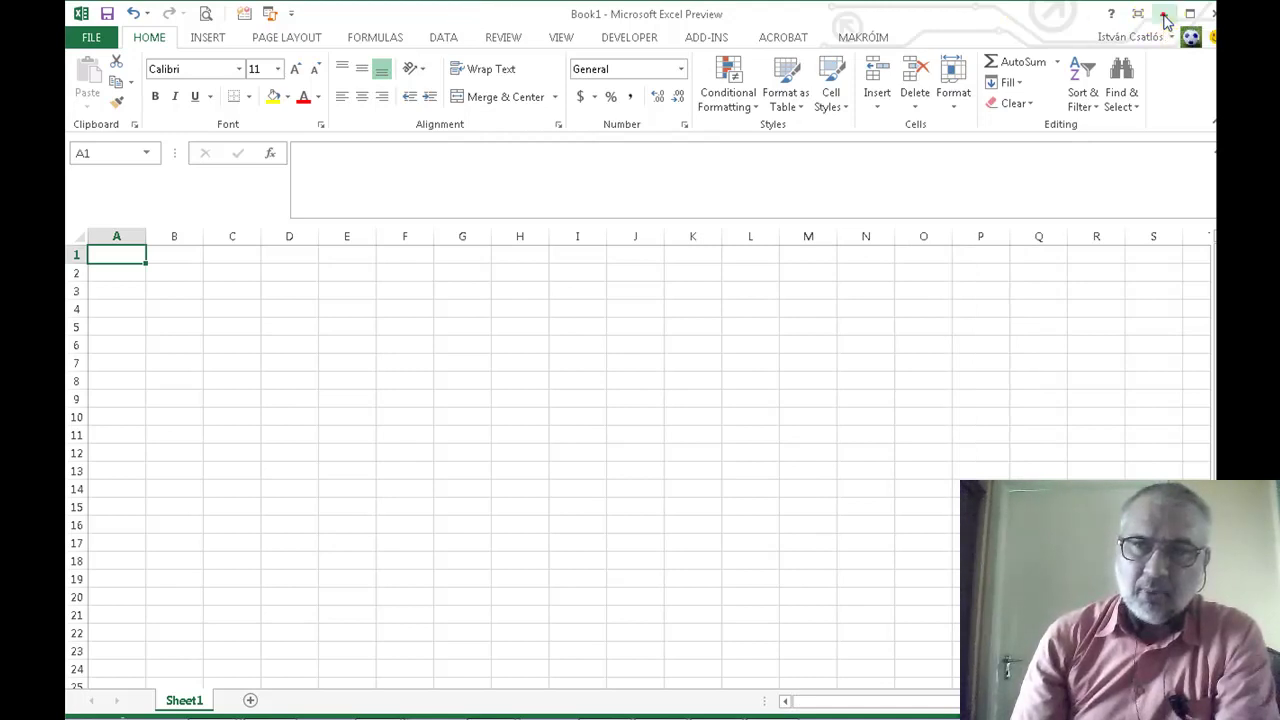
left_click(1164, 16)
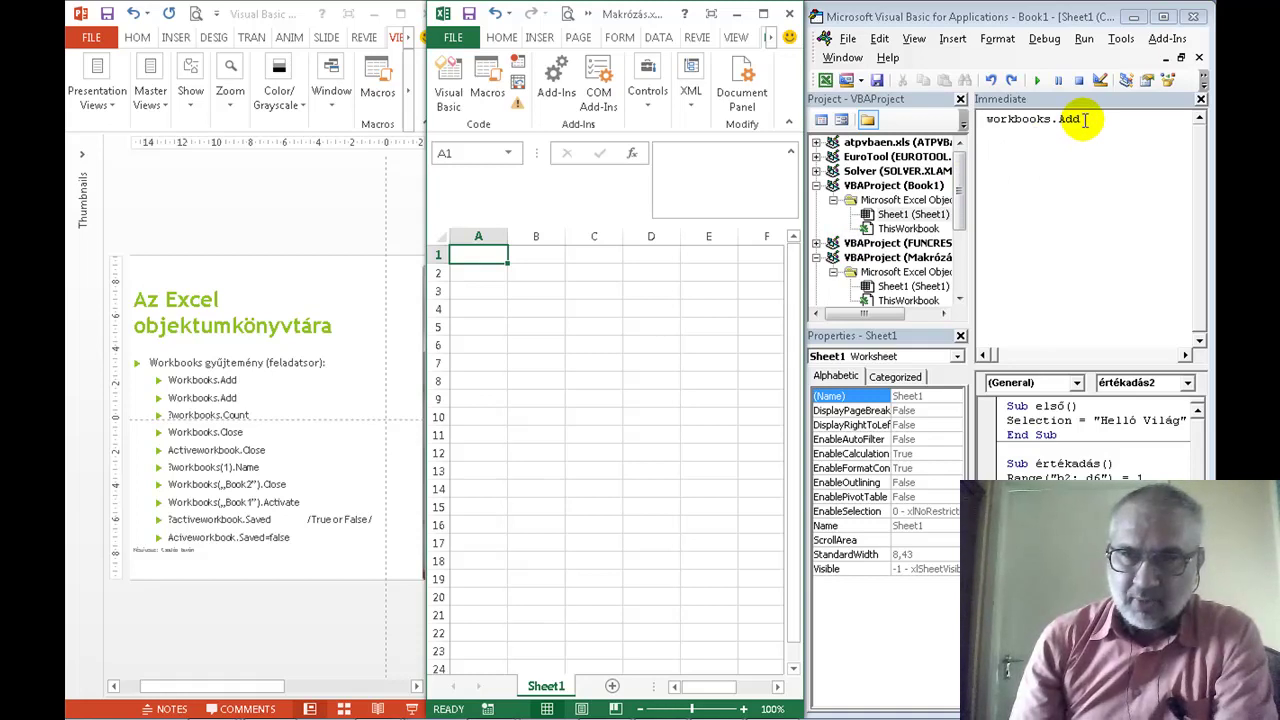
left_click_drag(1085, 120, 1054, 121)
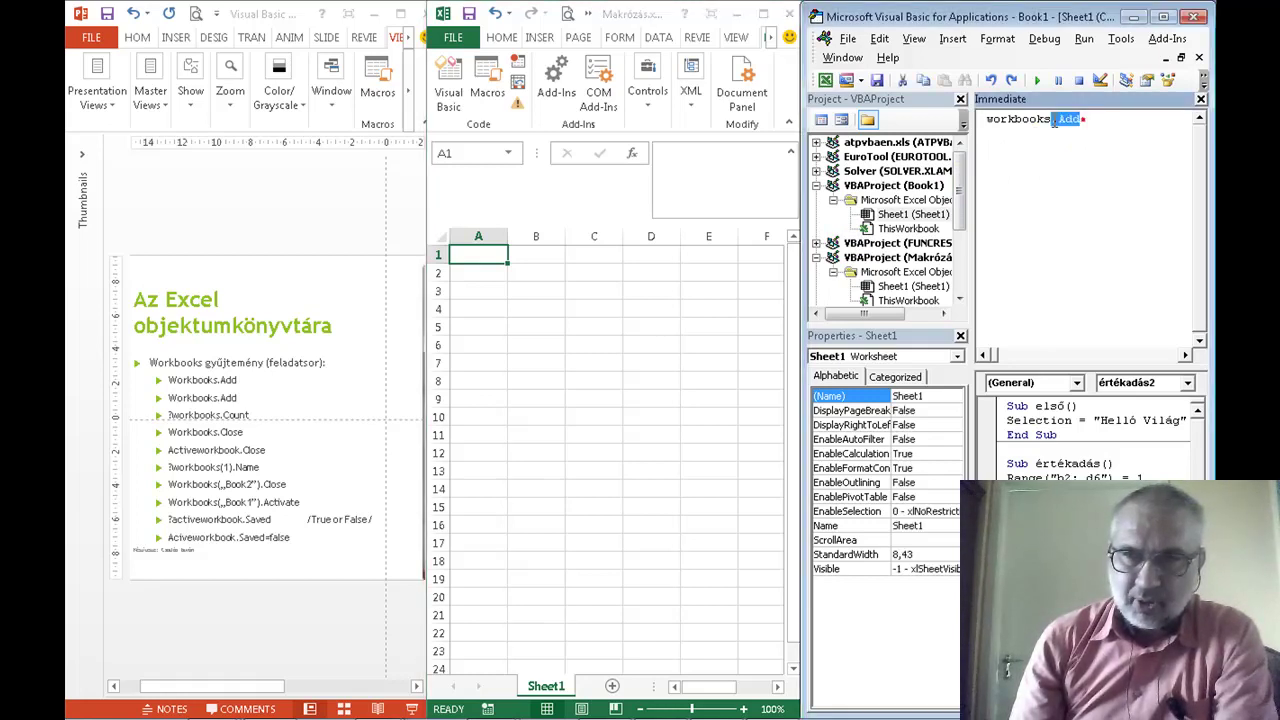
left_click(1090, 119)
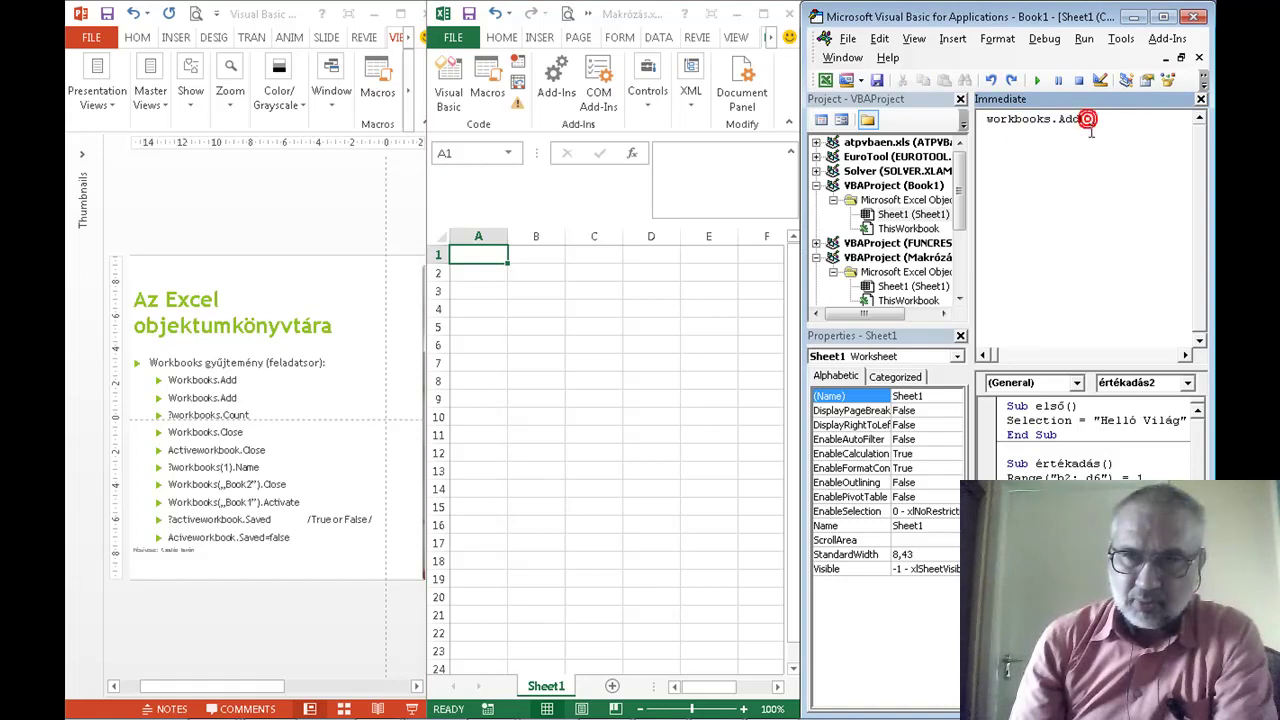
key("Return")
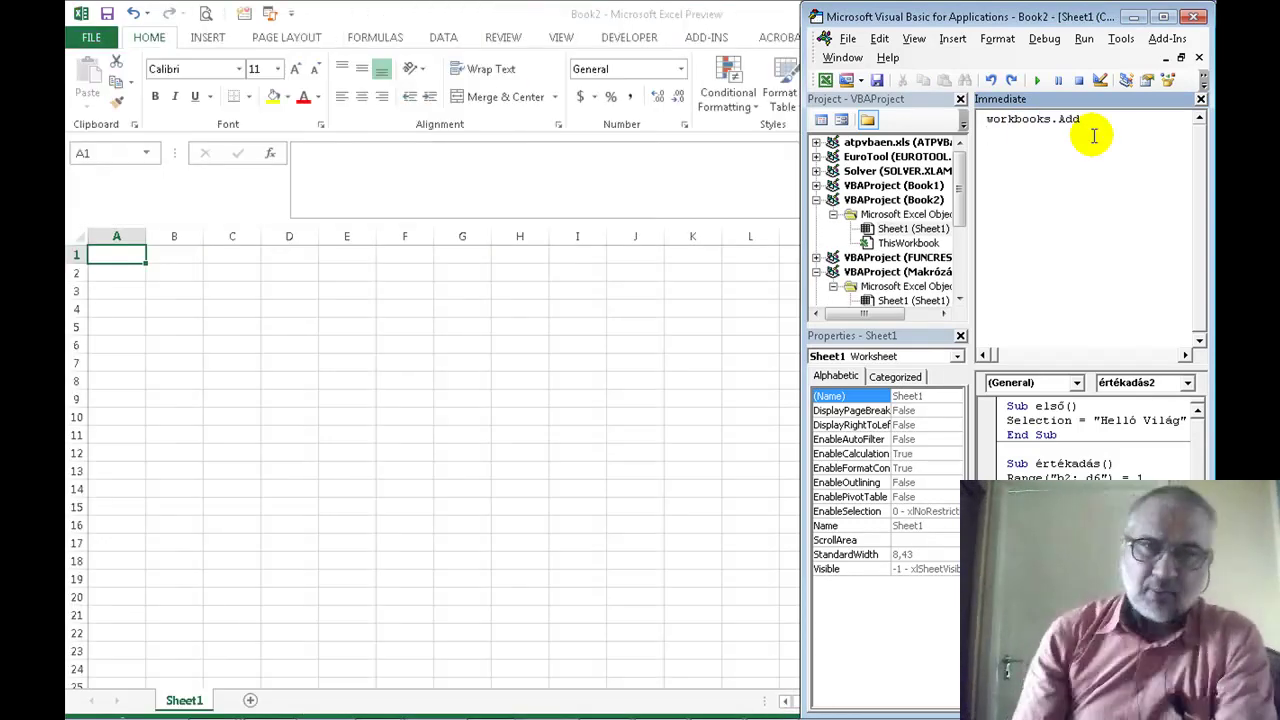
double_click(740, 14)
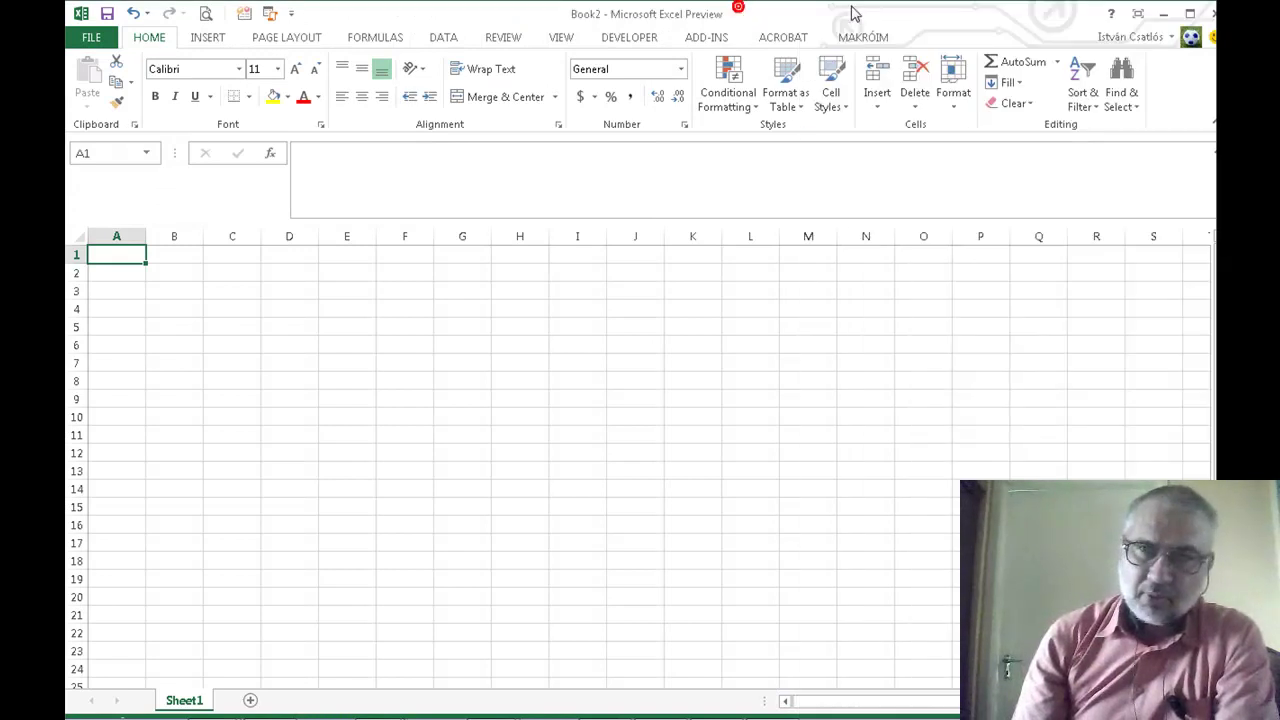
left_click(1143, 12)
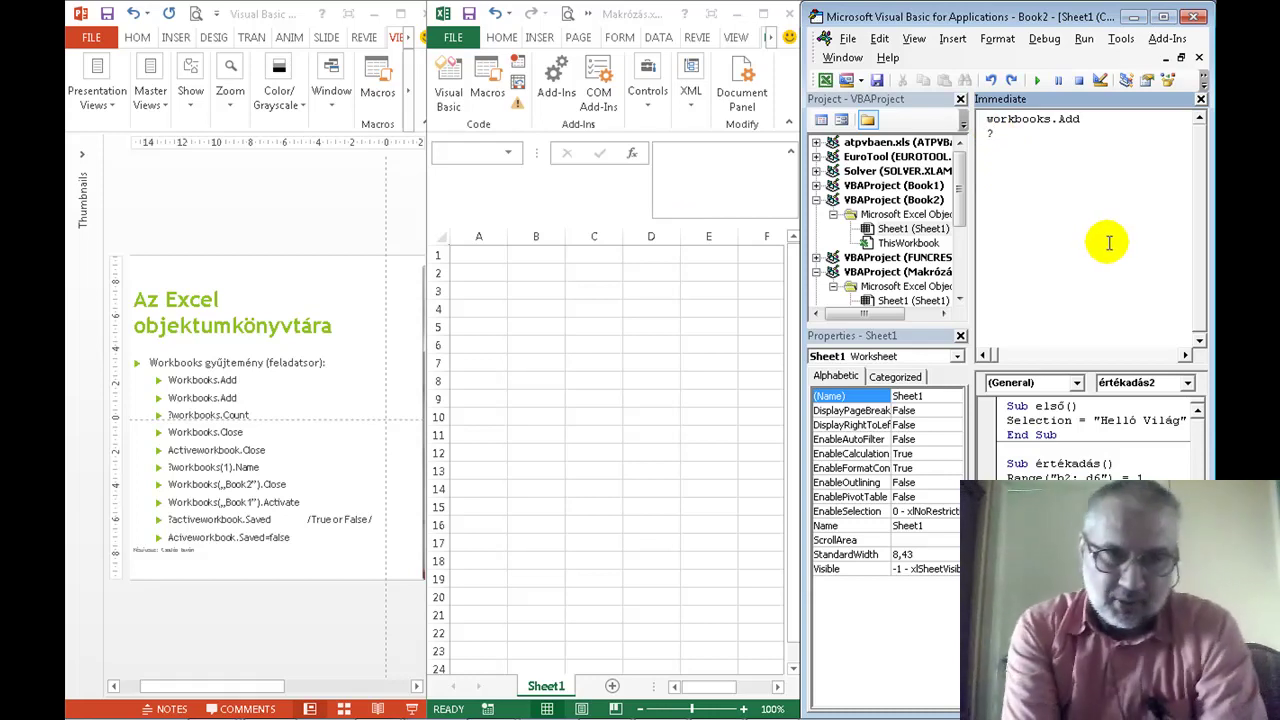
Run ?workbooks.Count in the Immediate window, which prints 5.
type("workboo")
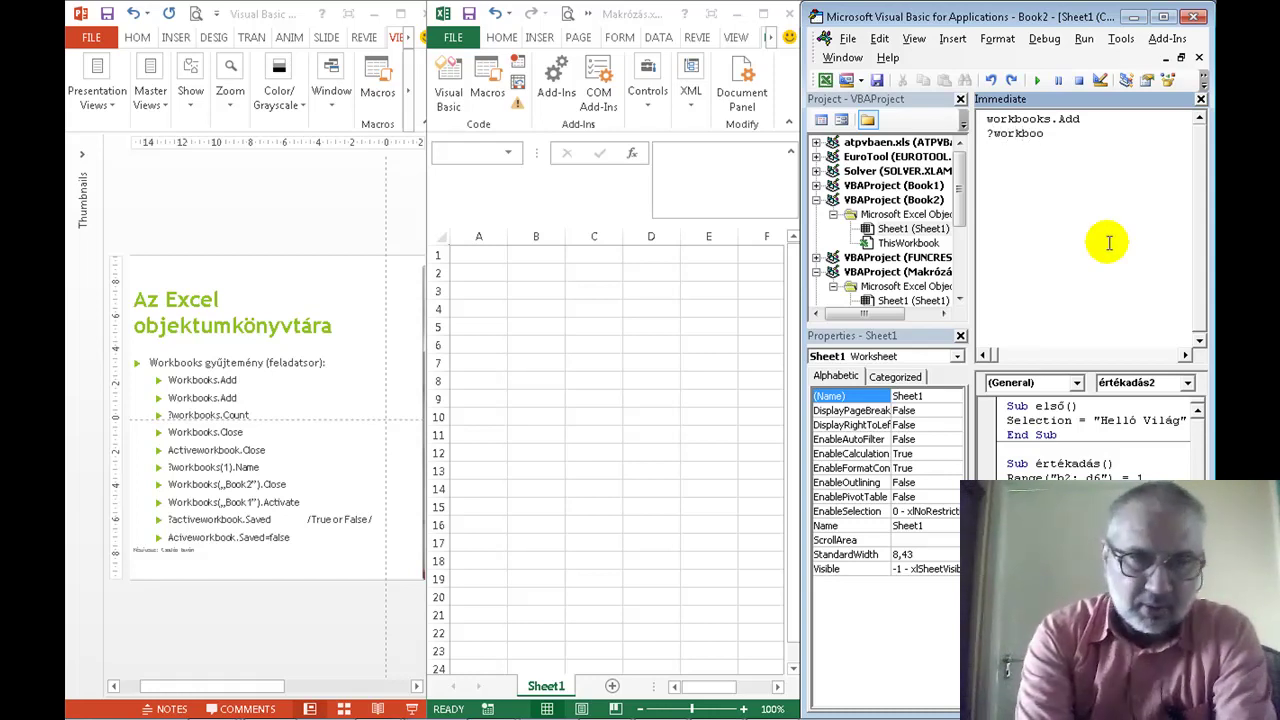
type("ks.c")
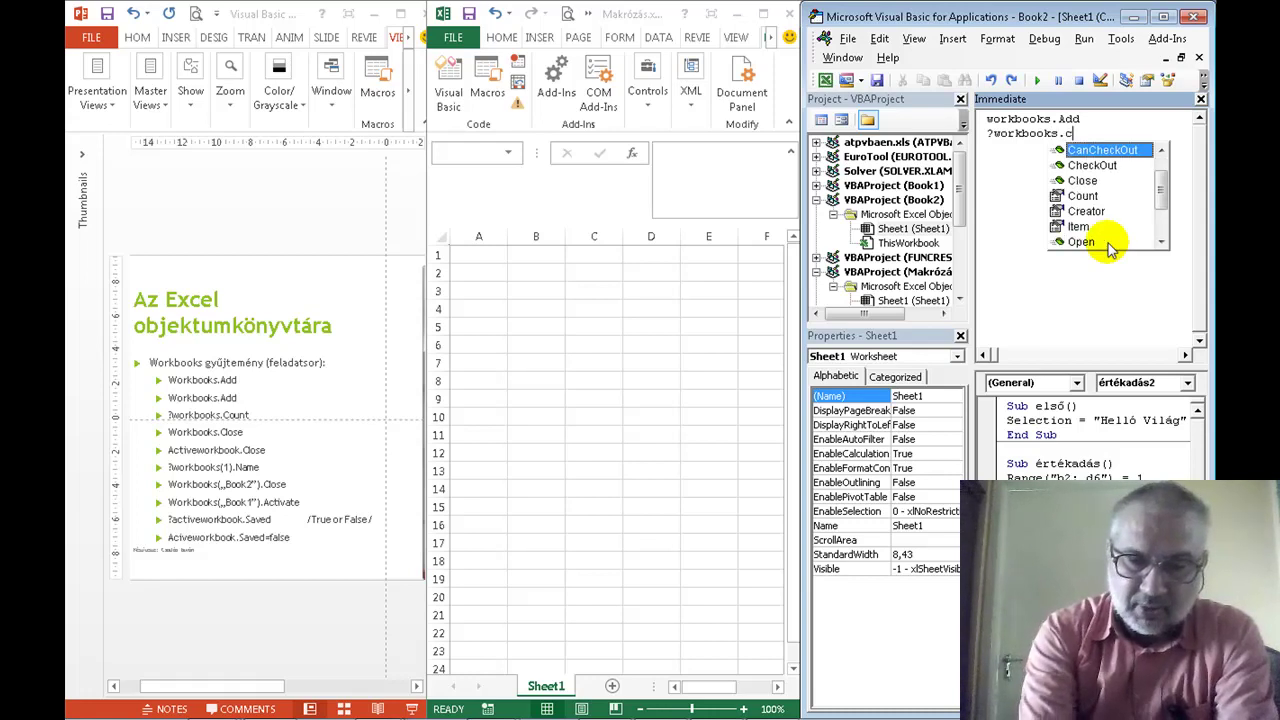
type("o")
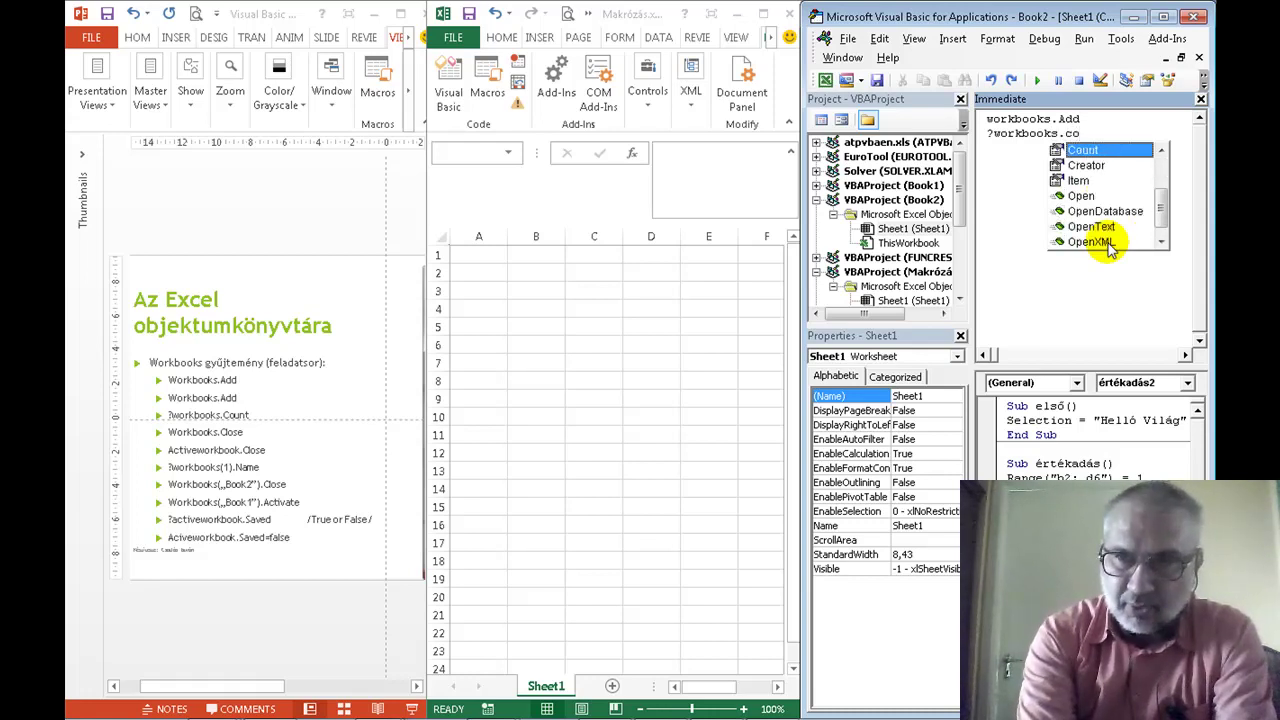
key("Return")
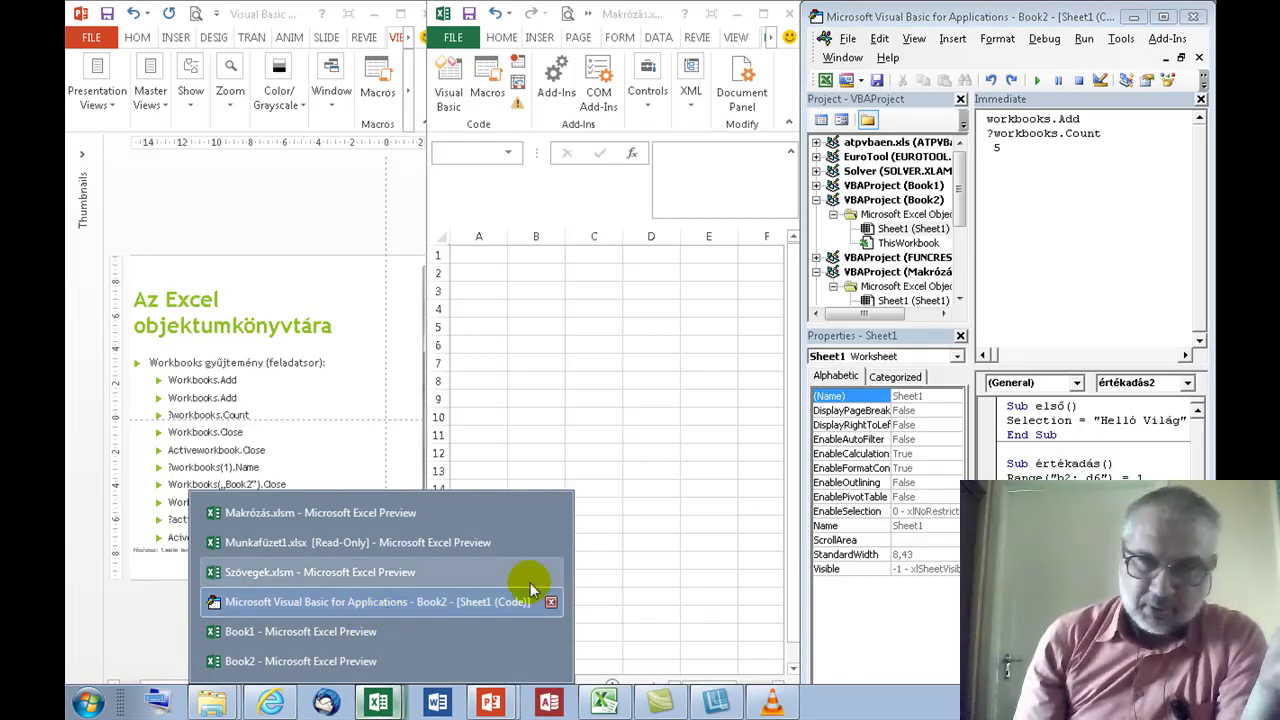
left_click(987, 163)
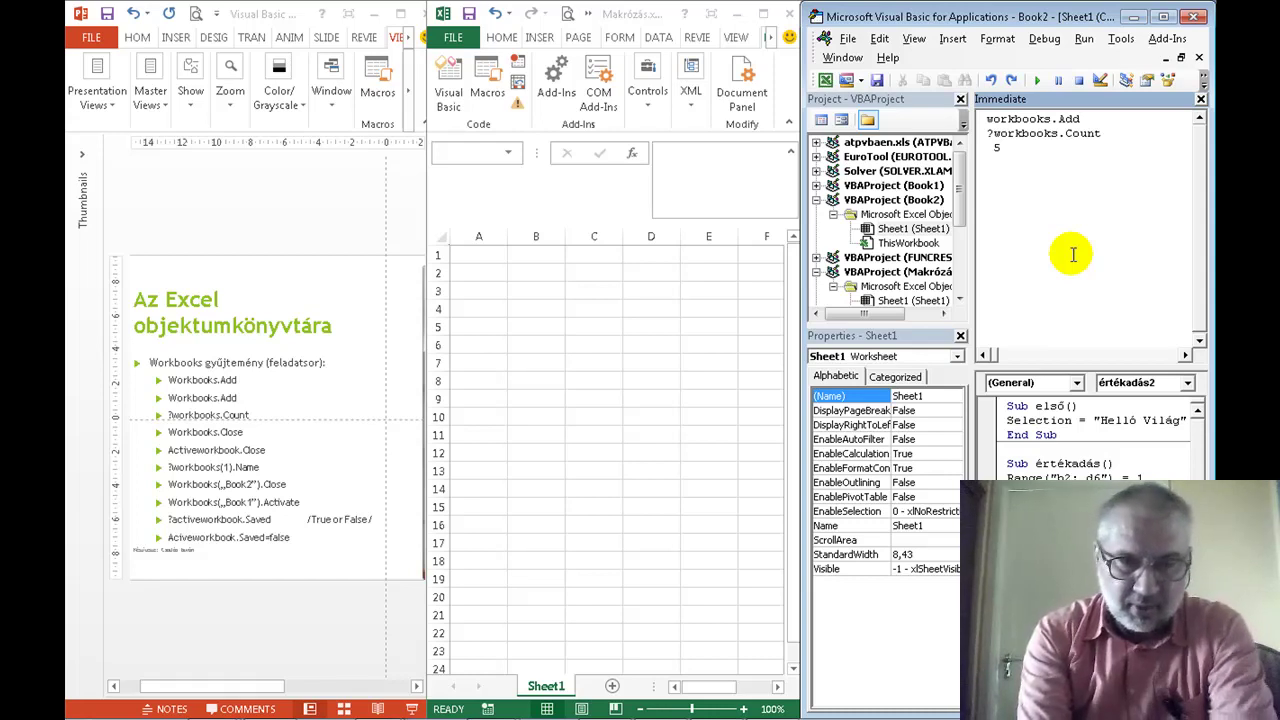
Run Workbooks(1).Close, which brings up the save prompt for Makrózás.xlsm.
type("wrkb")
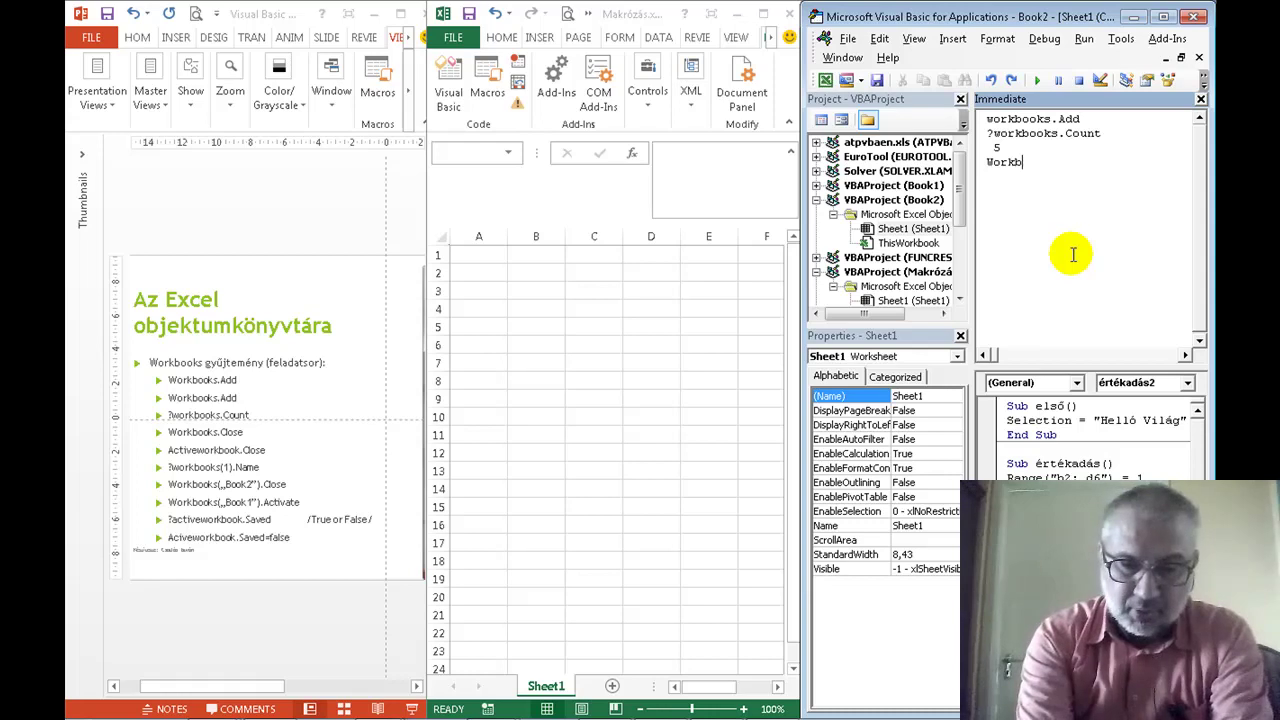
type("oo")
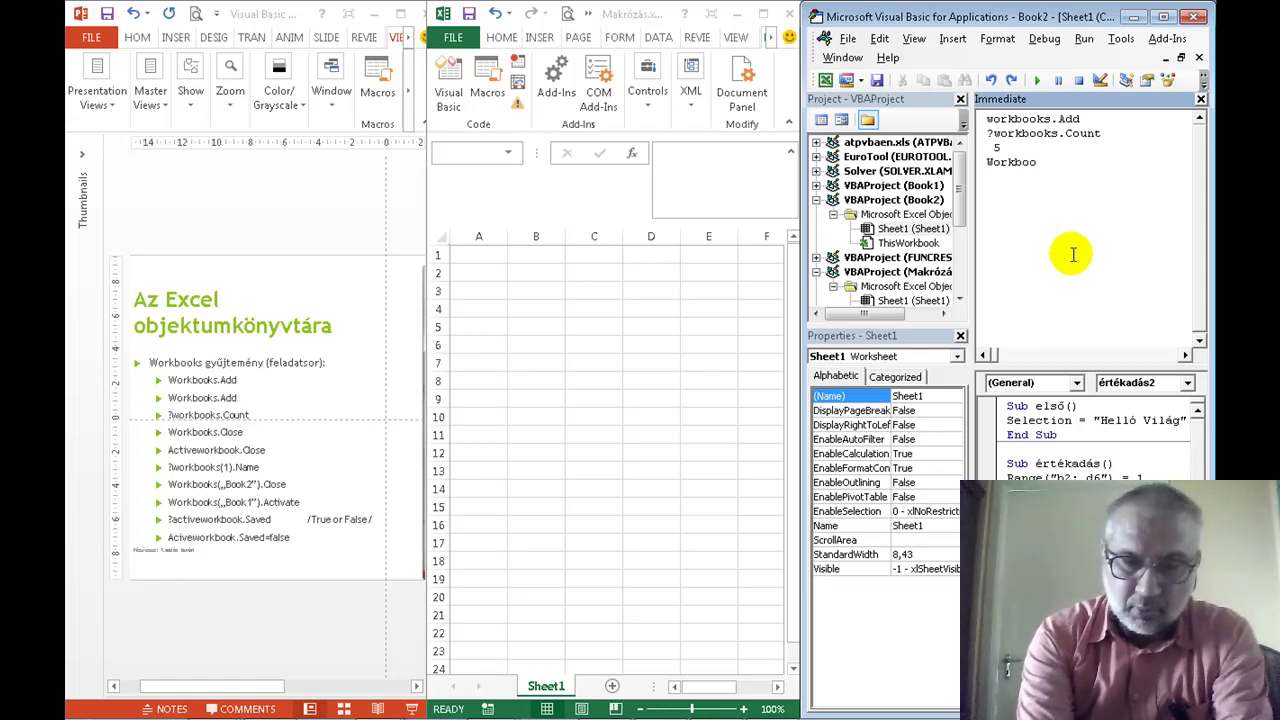
type("ks(")
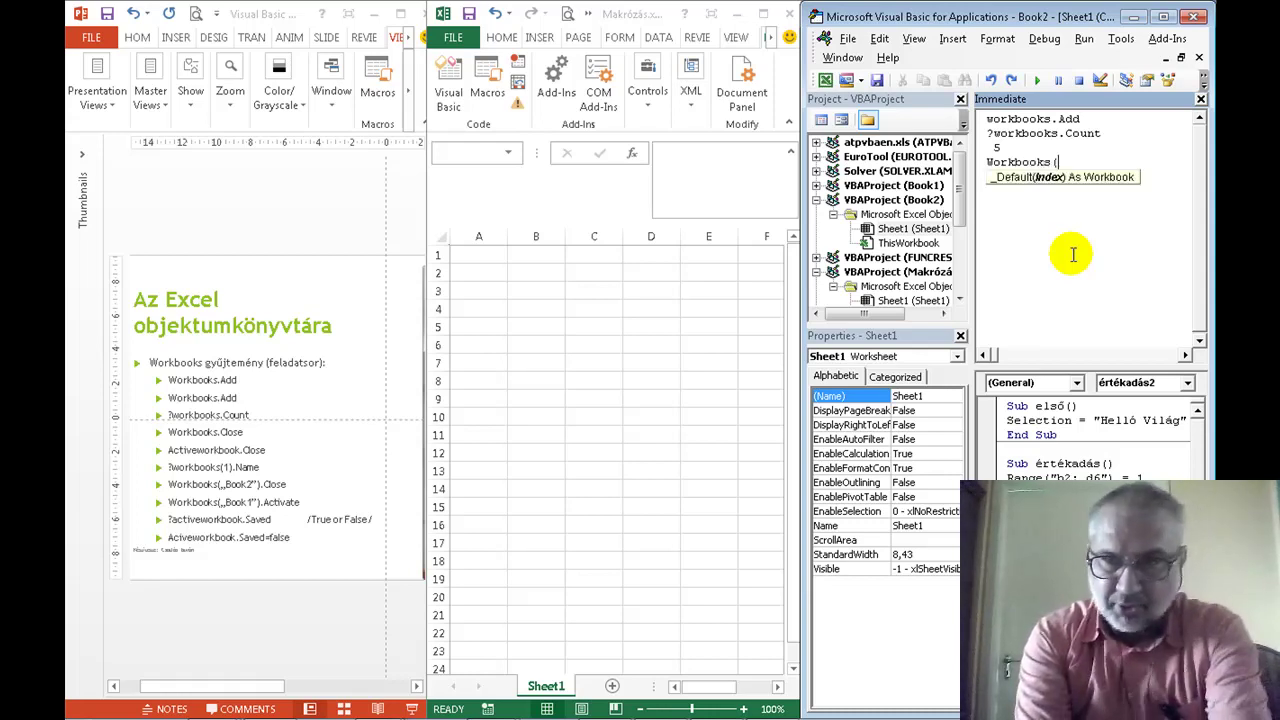
type("1")
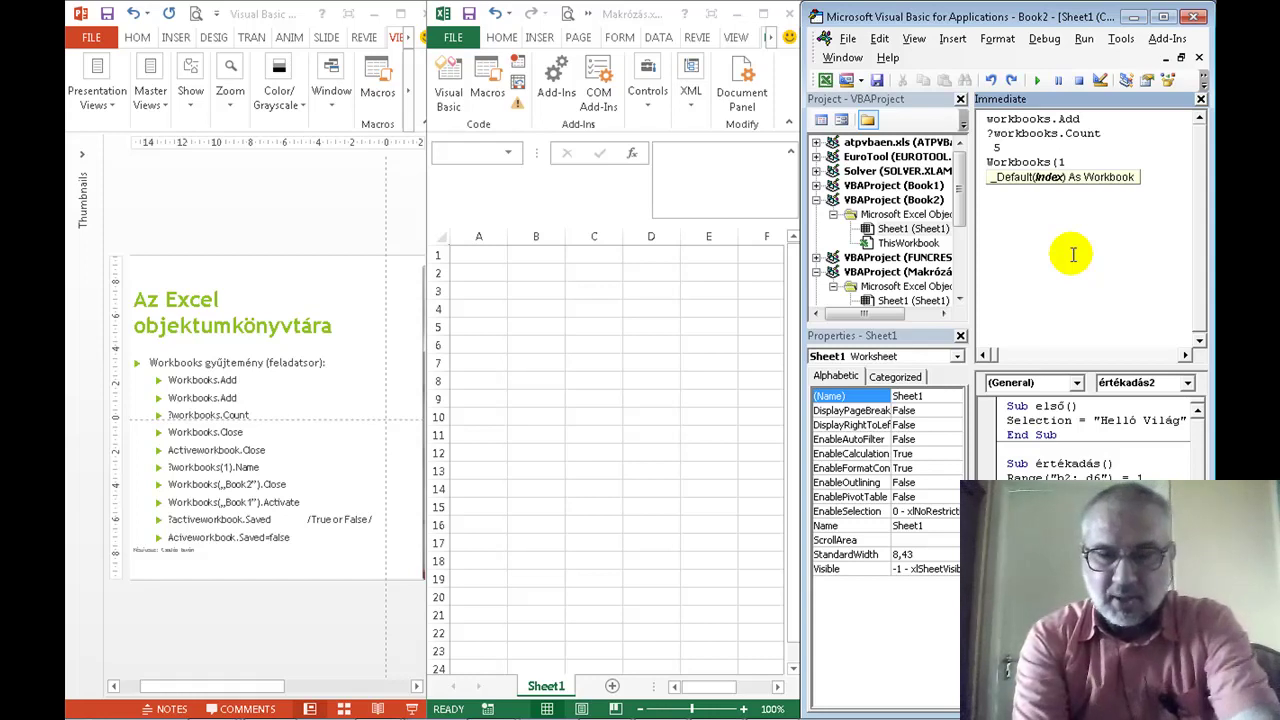
type(")")
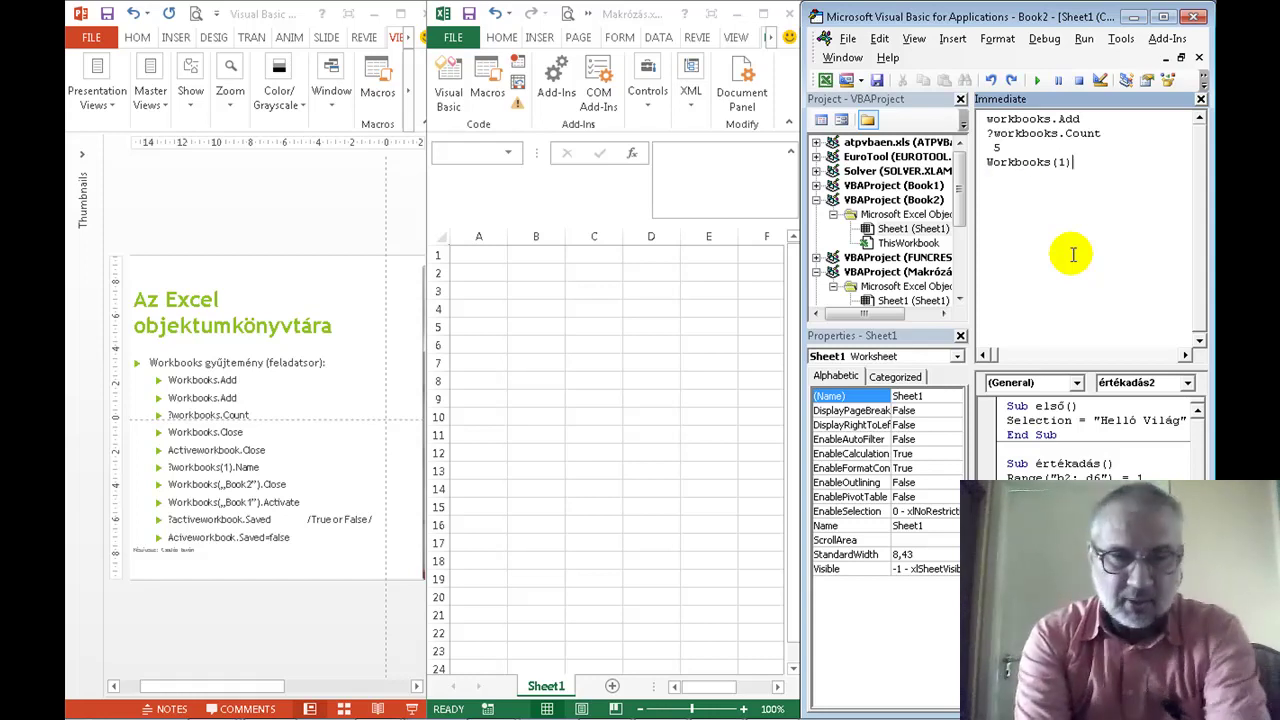
type(".")
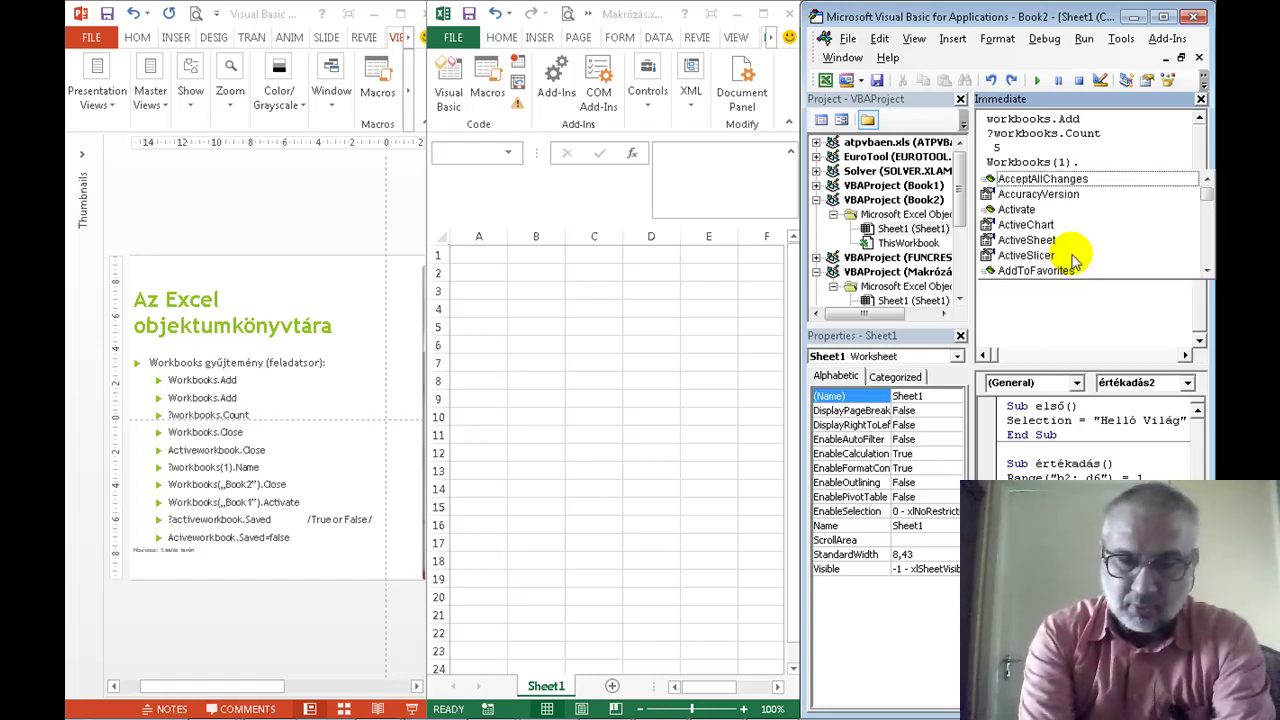
type("c")
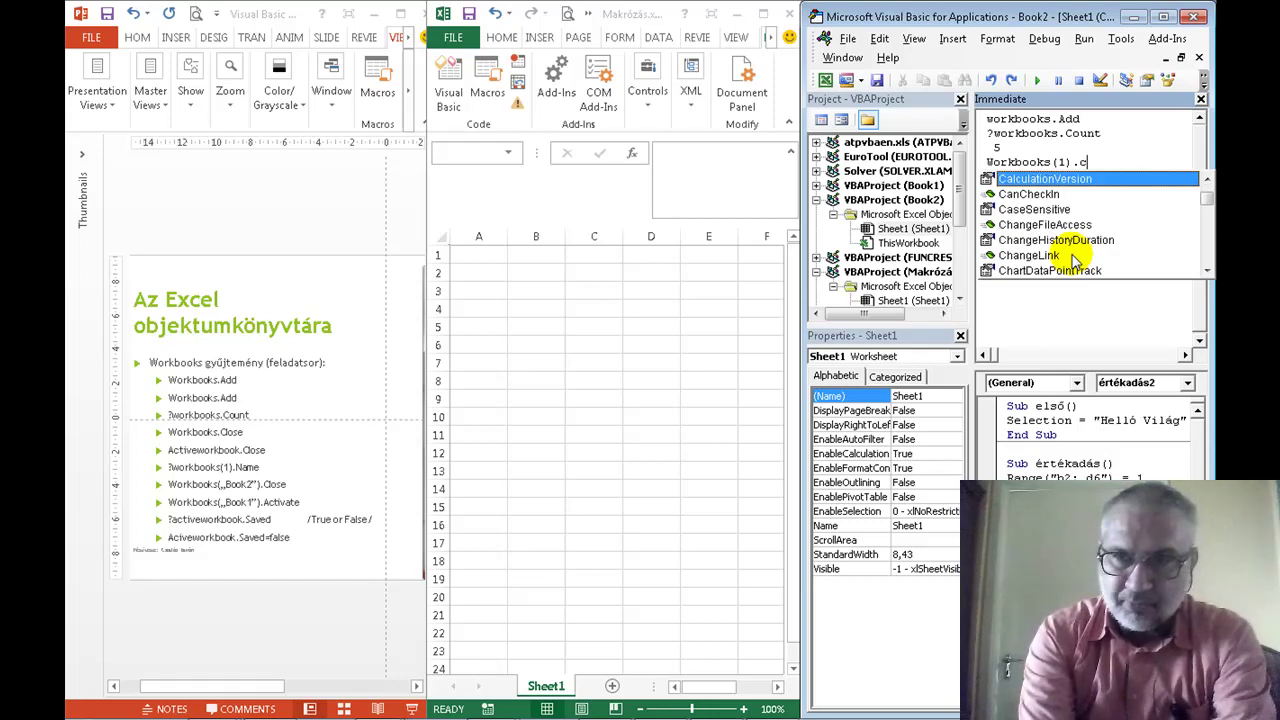
type("l")
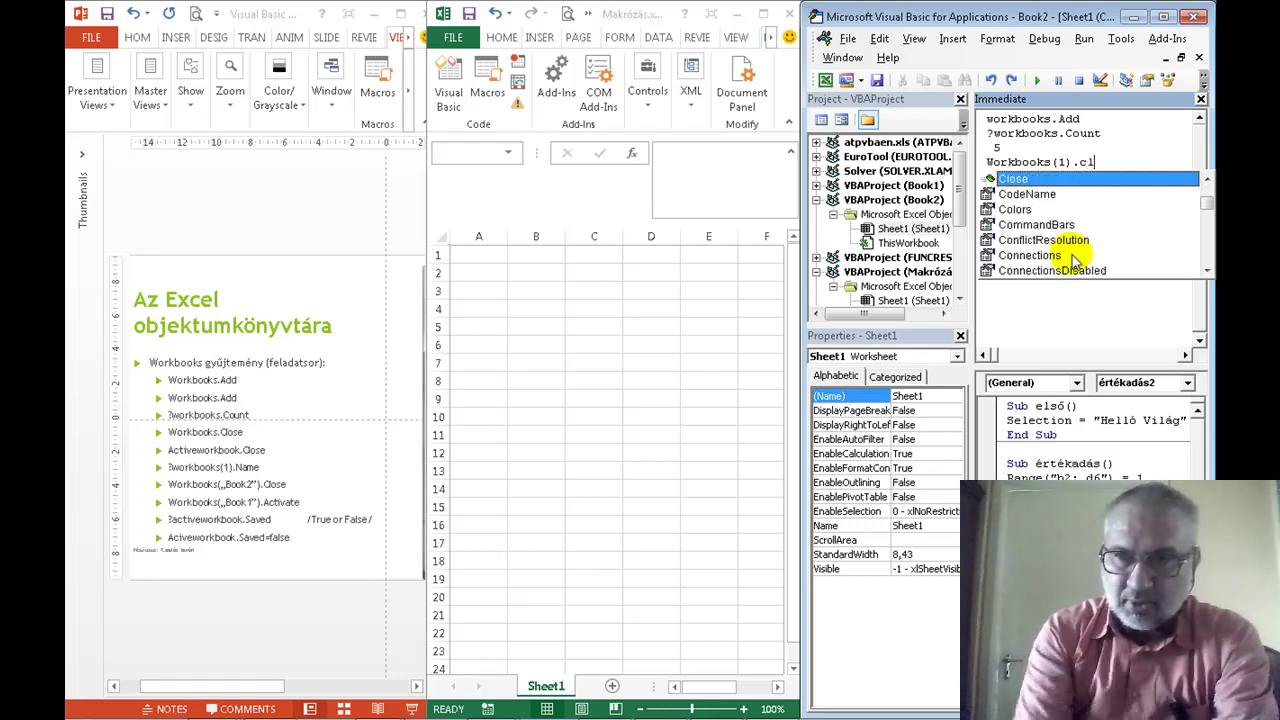
double_click(1036, 179)
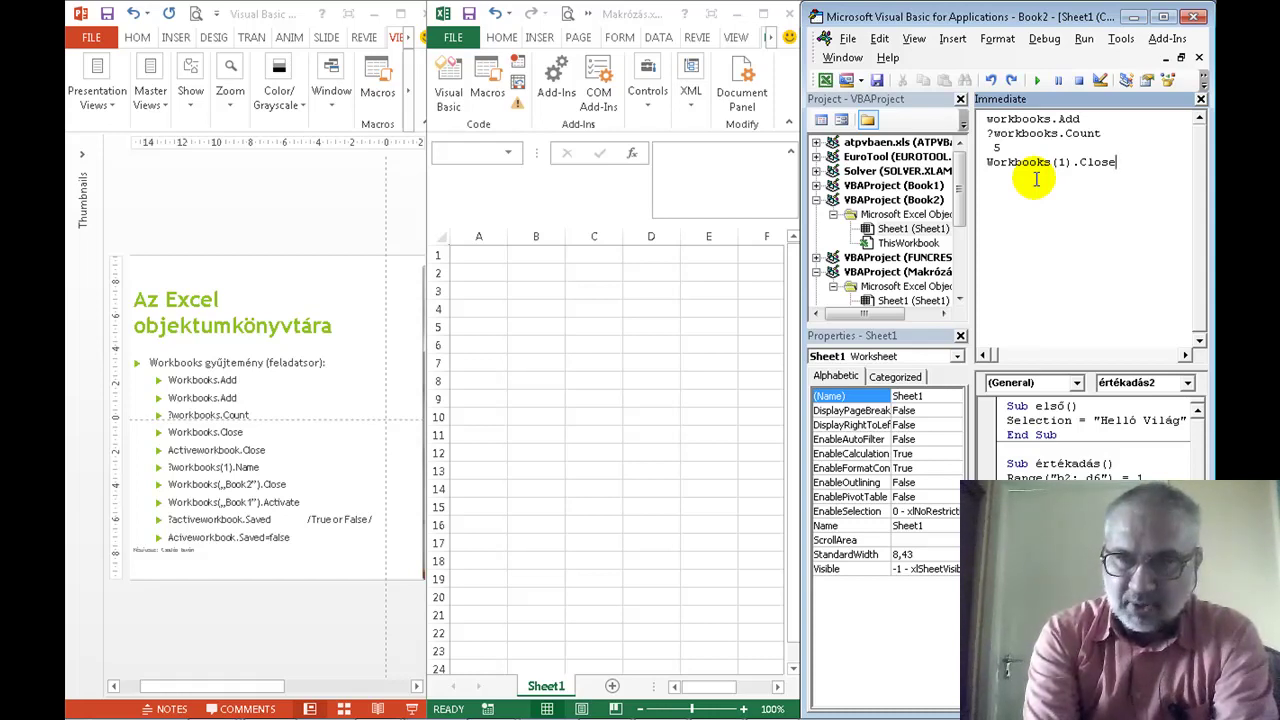
key("Return")
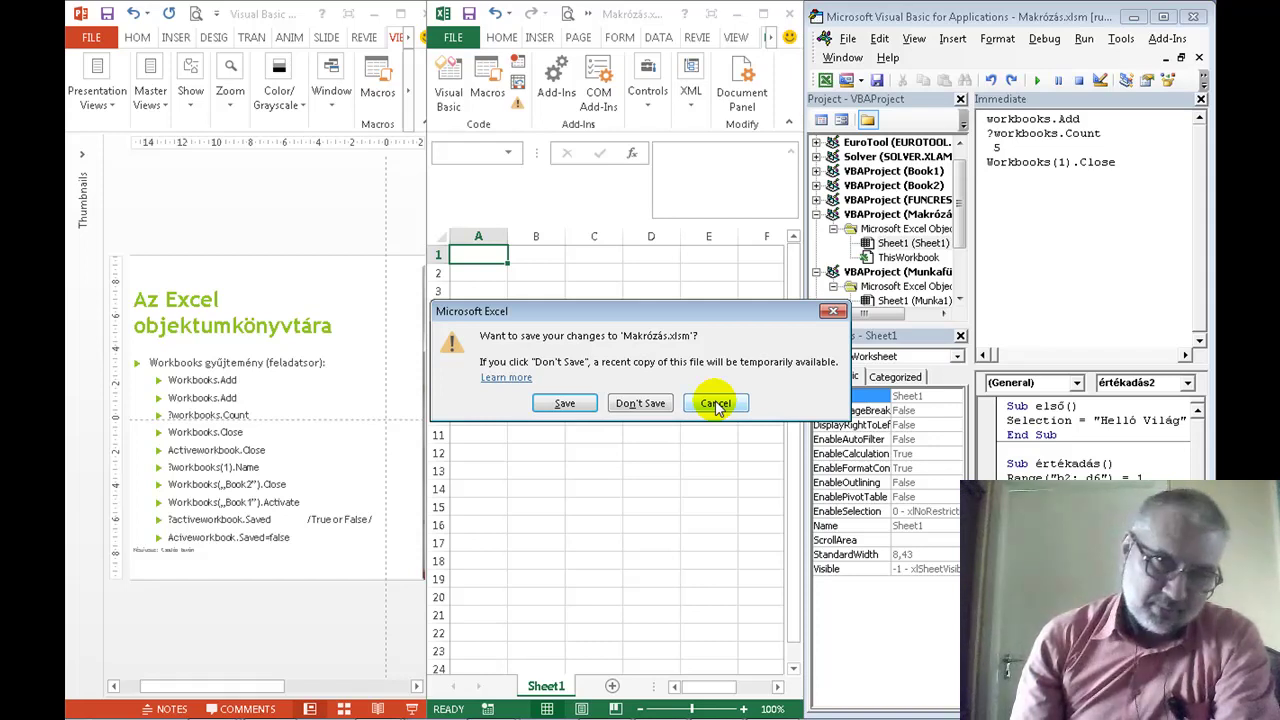
Cancel the save prompt and run Workbooks(4).Close instead to close Book1.
left_click(716, 403)
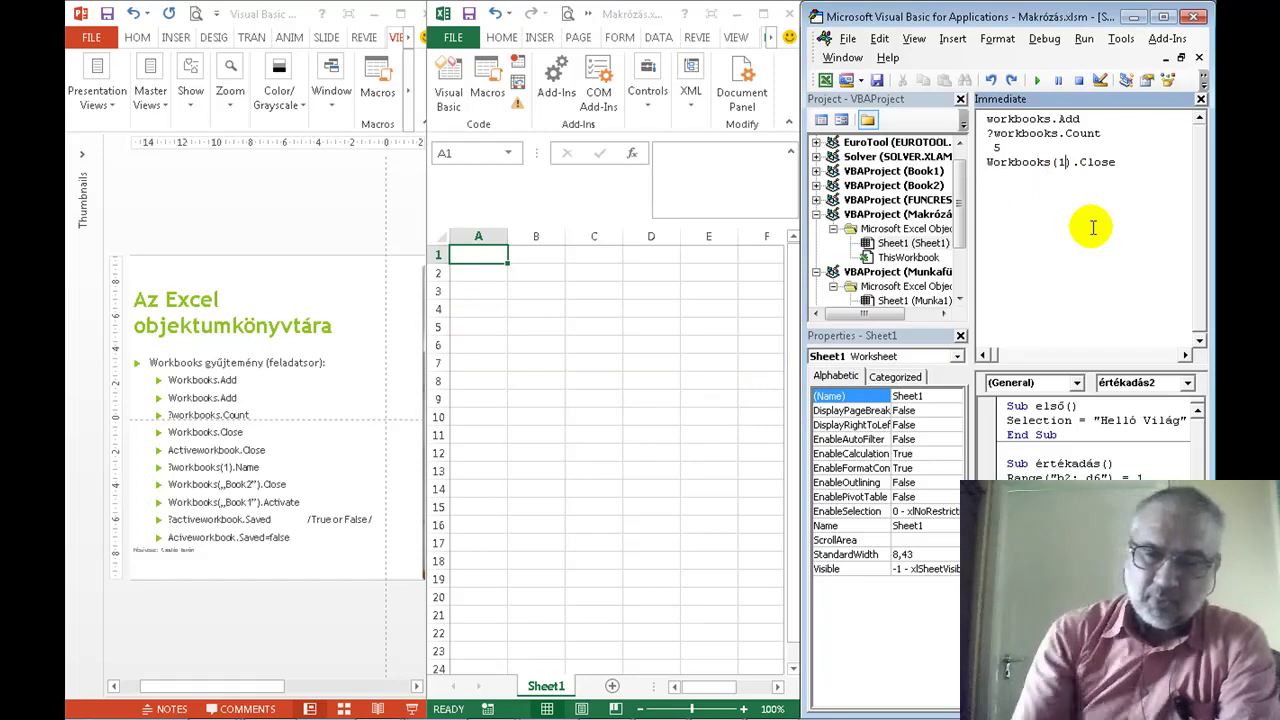
key("BackSpace")
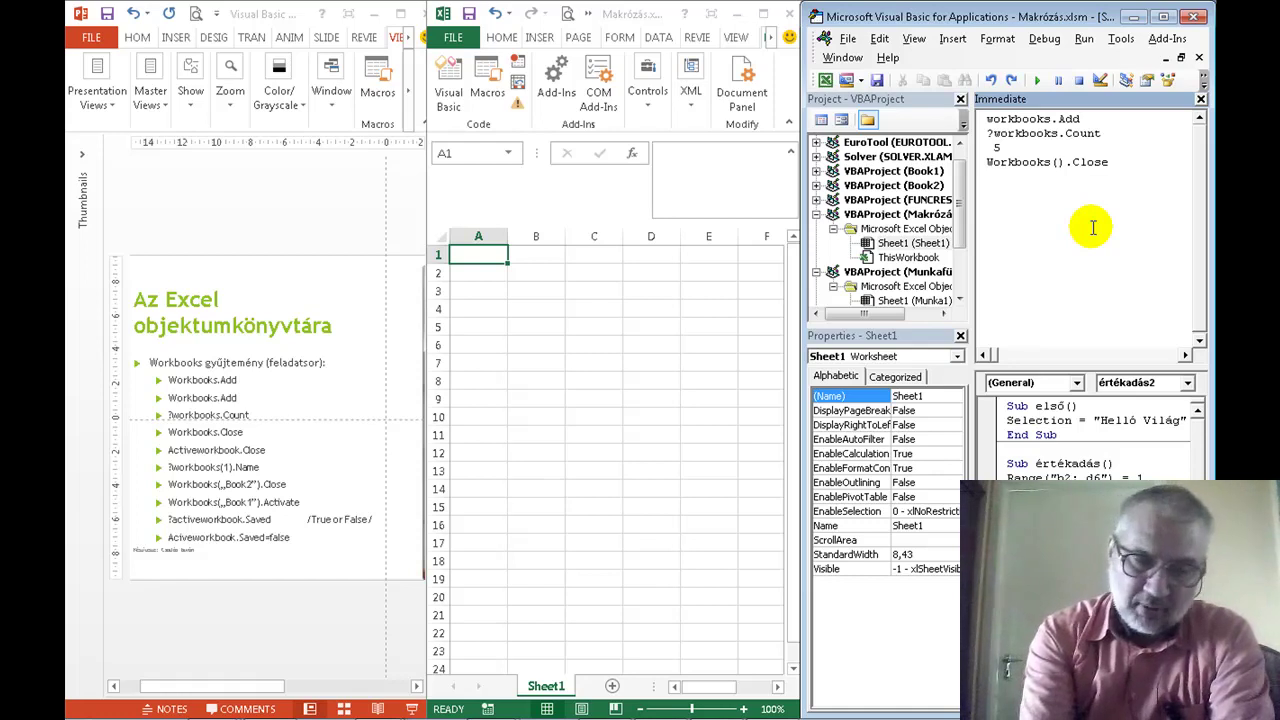
type("4")
left_click(1132, 167)
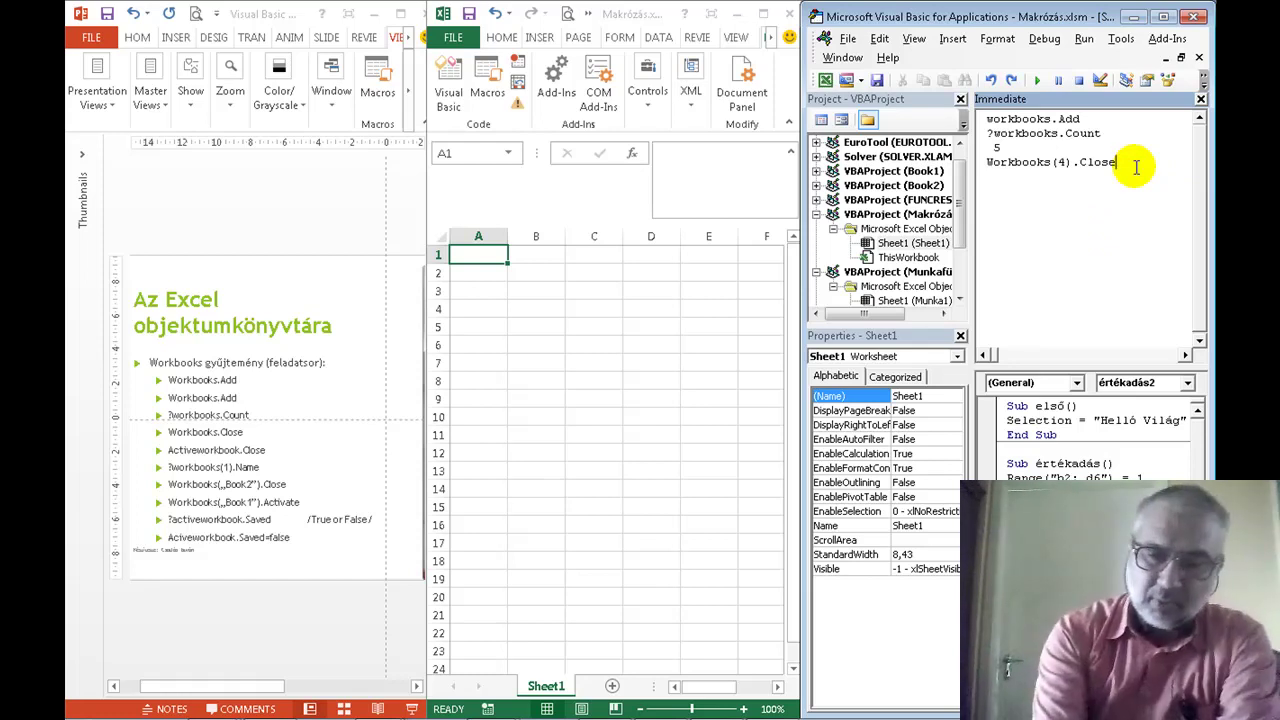
key("Return")
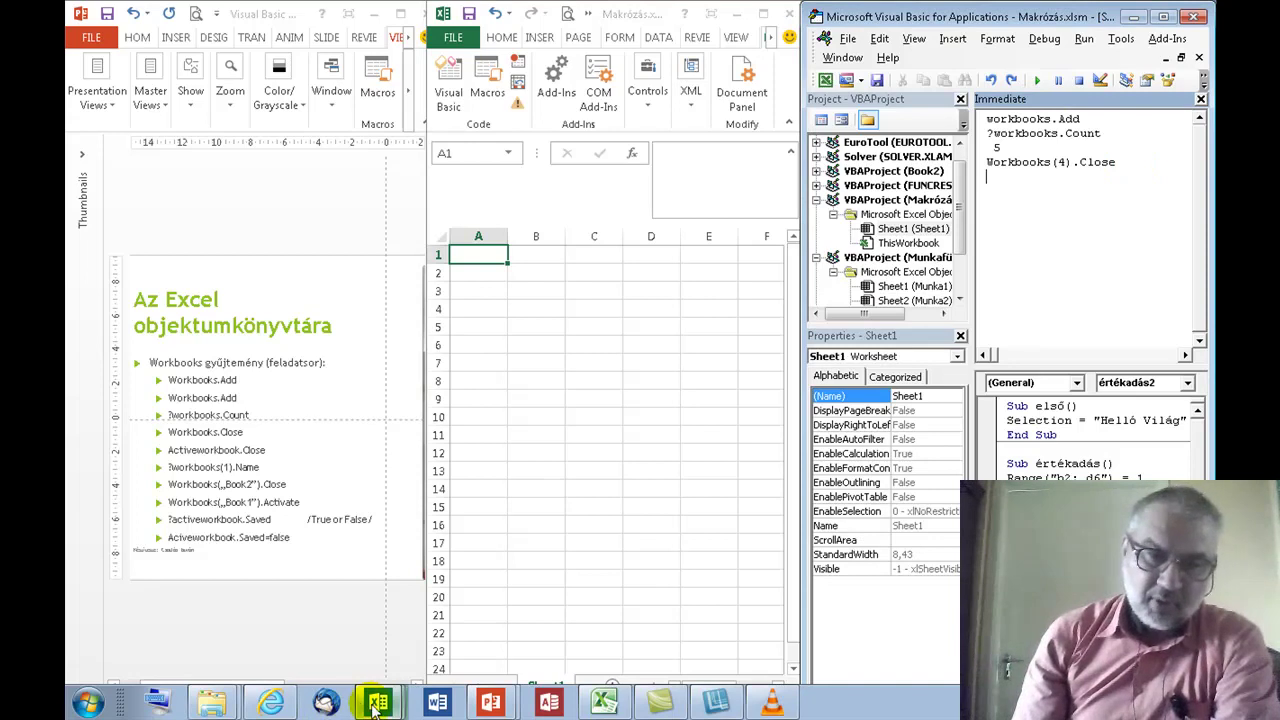
left_click(375, 706)
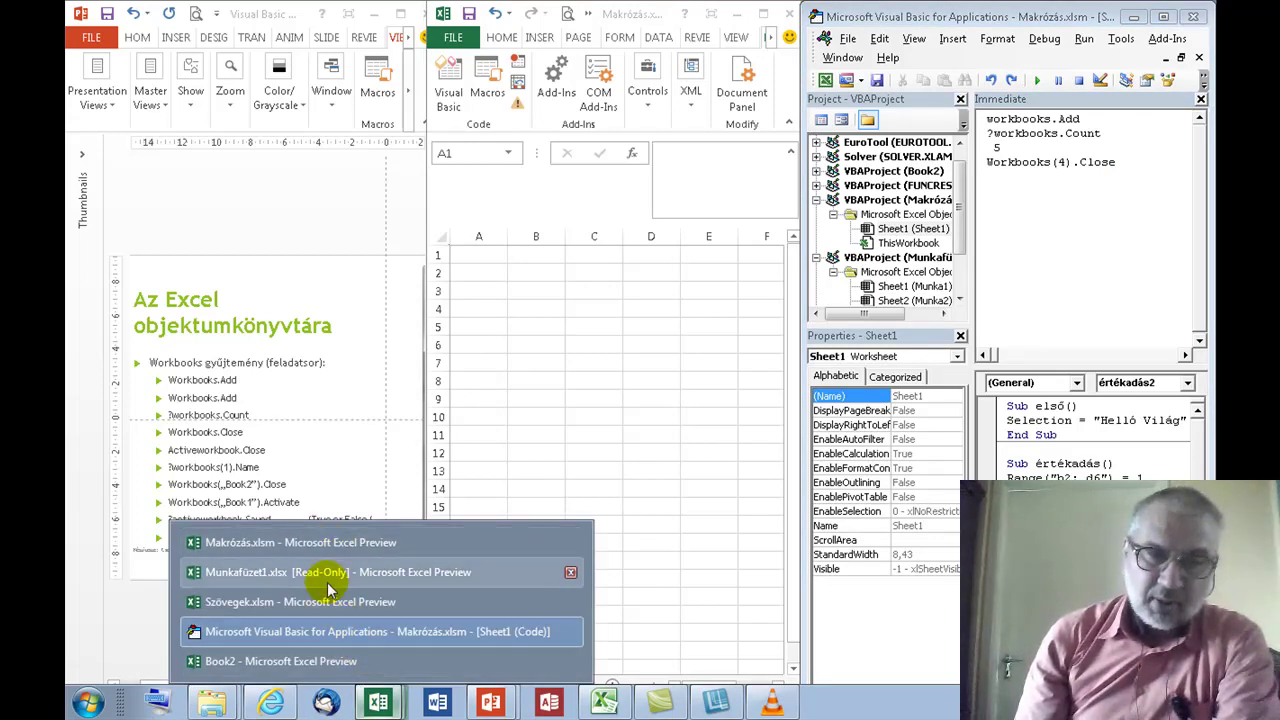
left_click(994, 176)
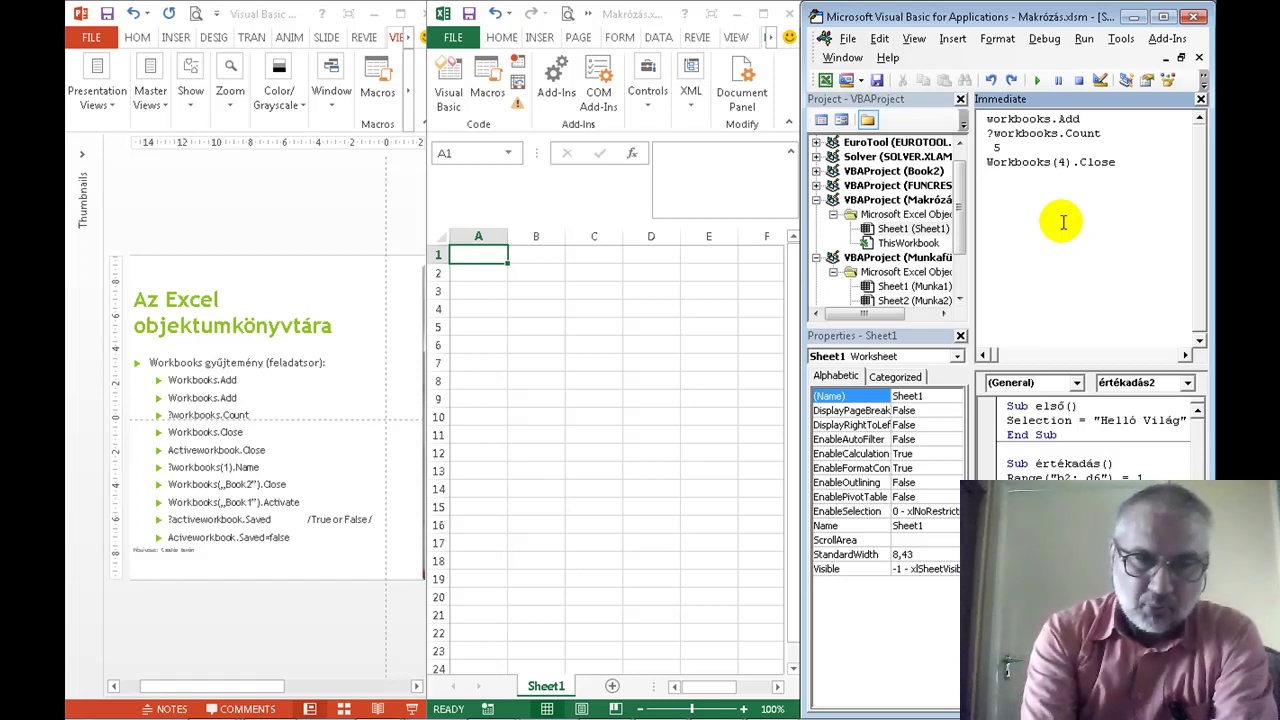
Run activeworkbook.Close and cancel the save prompt so Makrózás.xlsm stays open.
type("active")
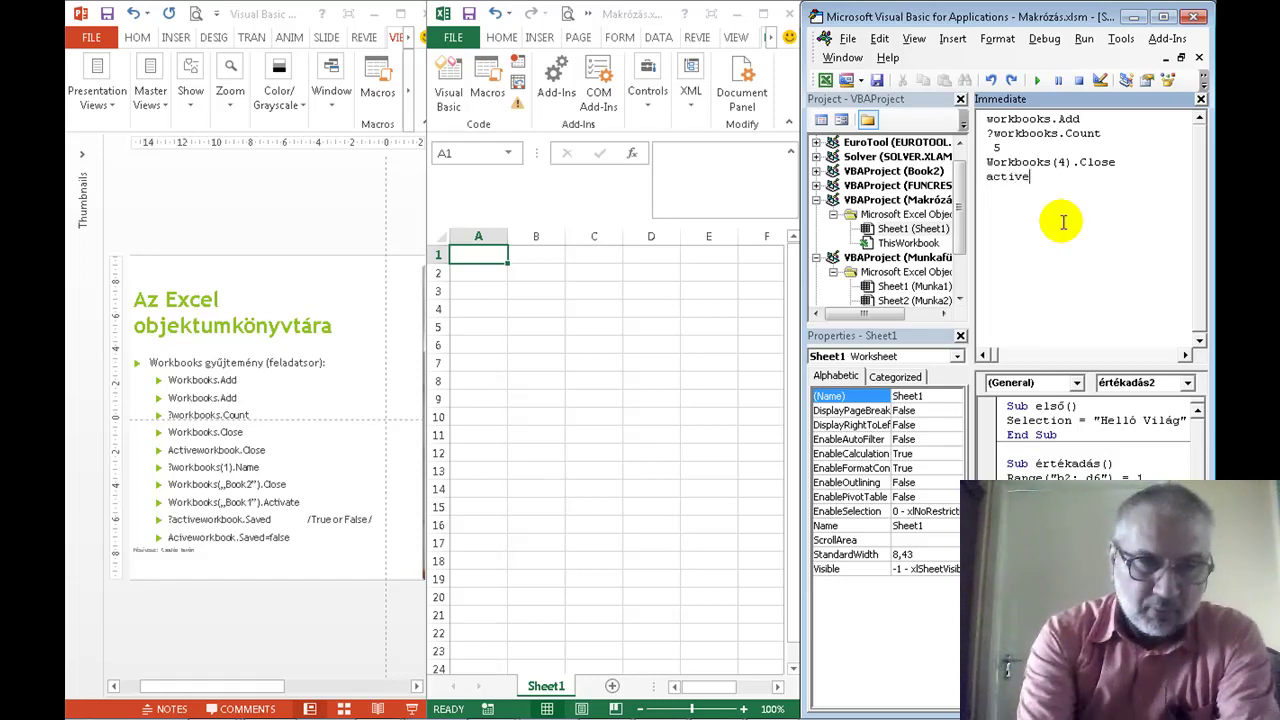
type("workbook")
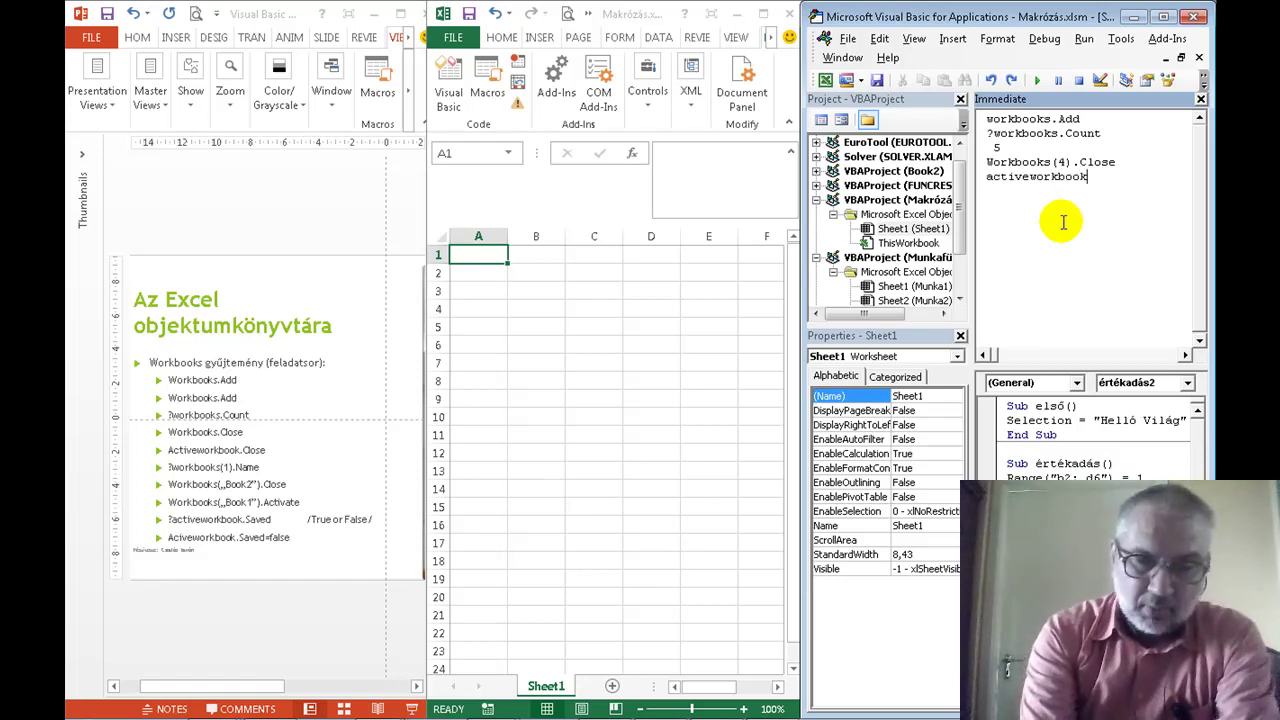
type(".c")
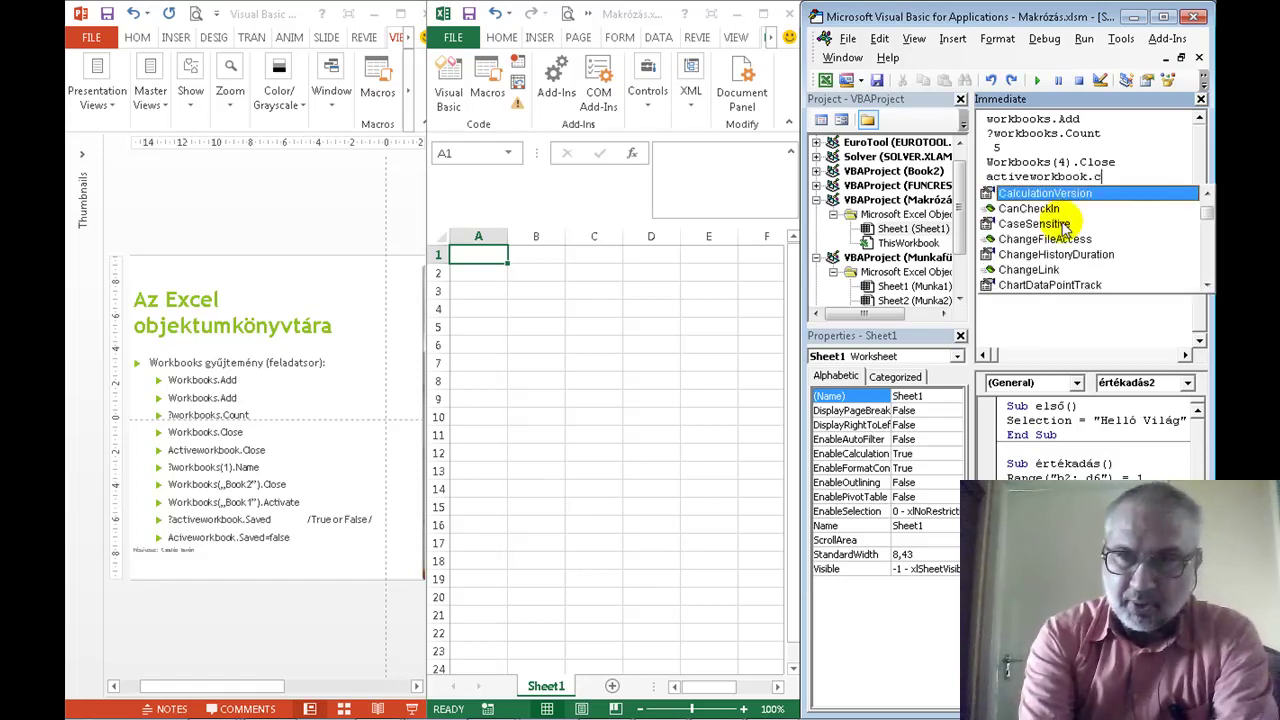
type("l")
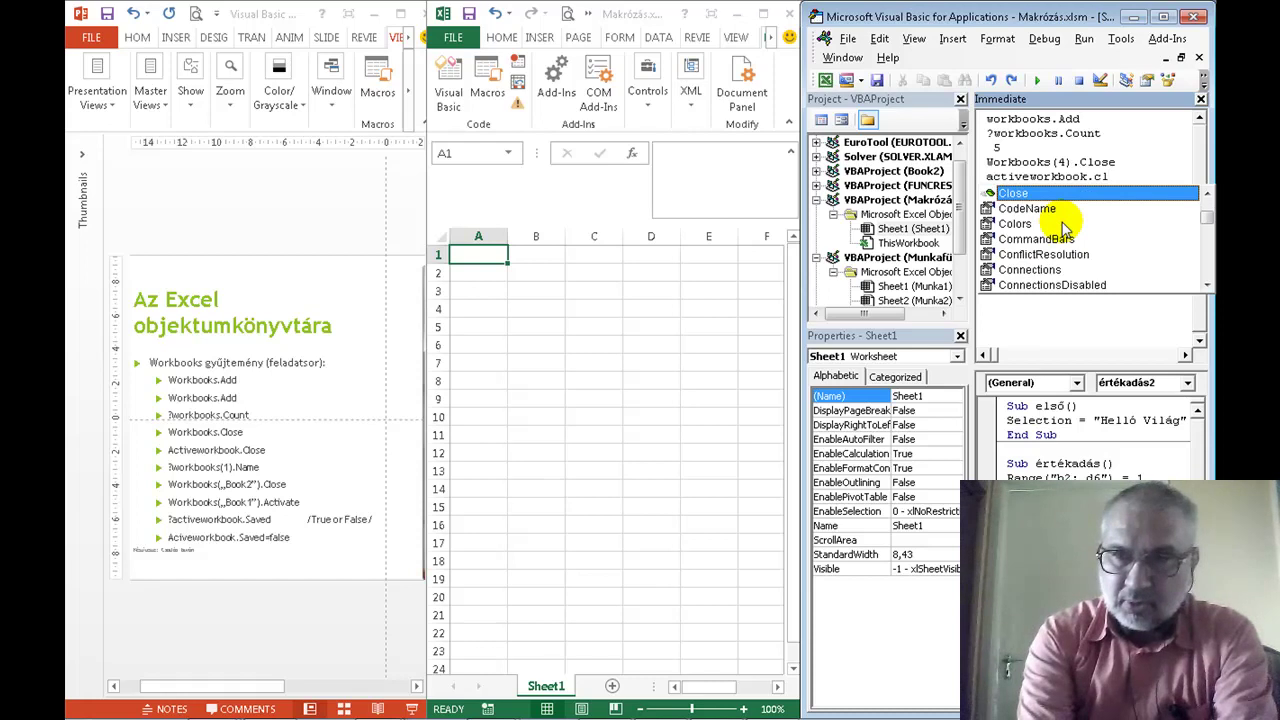
key("Return")
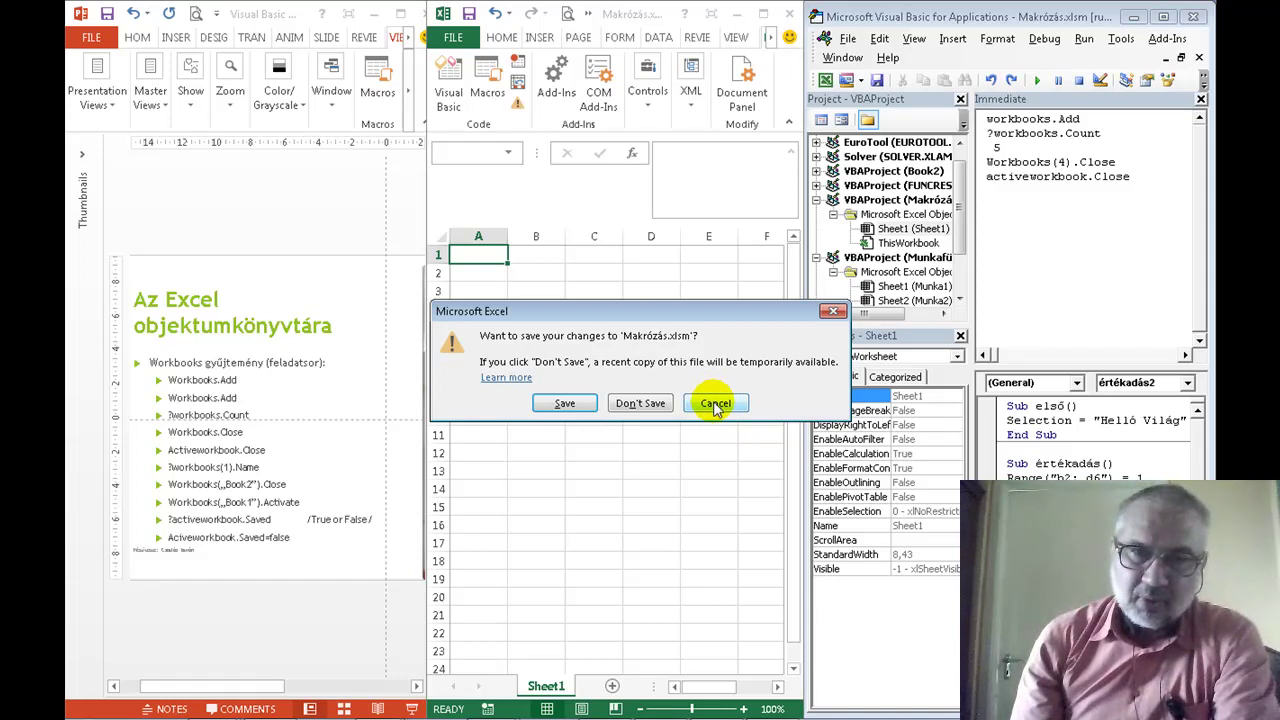
left_click(715, 404)
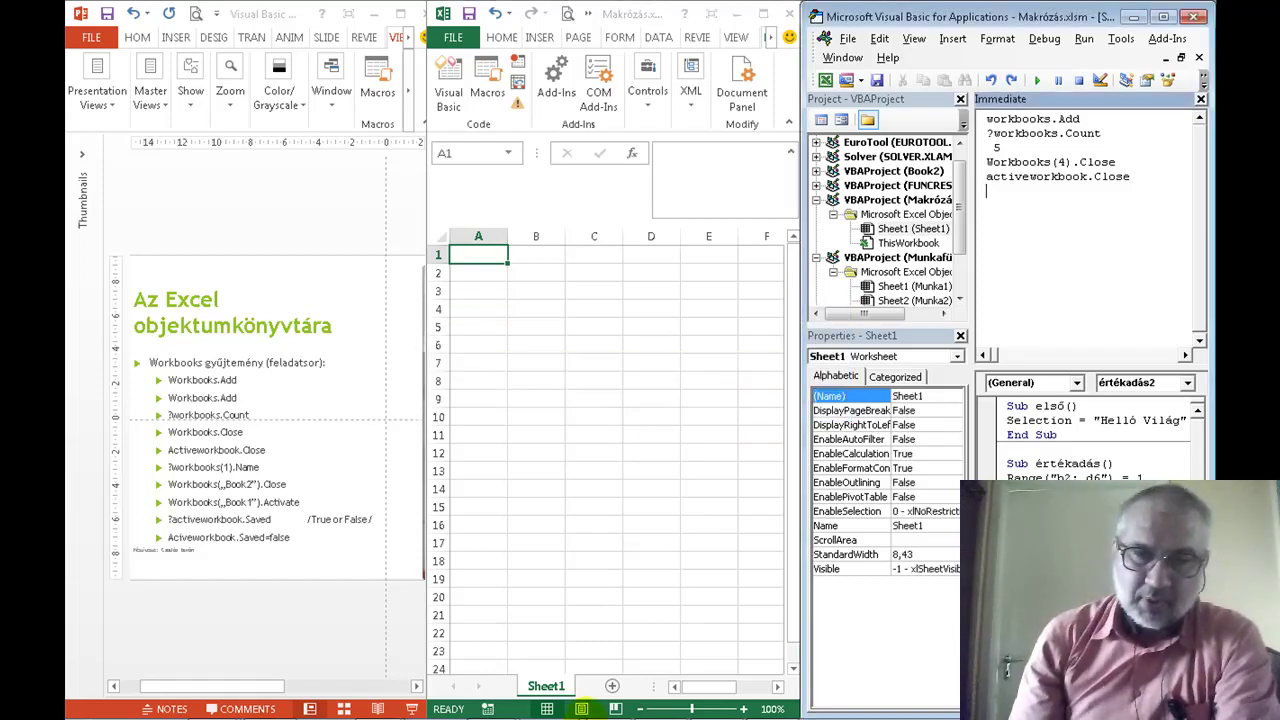
Activate Book2 from the taskbar, shrink its window, and rerun activeworkbook.Close to close it.
left_click(381, 706)
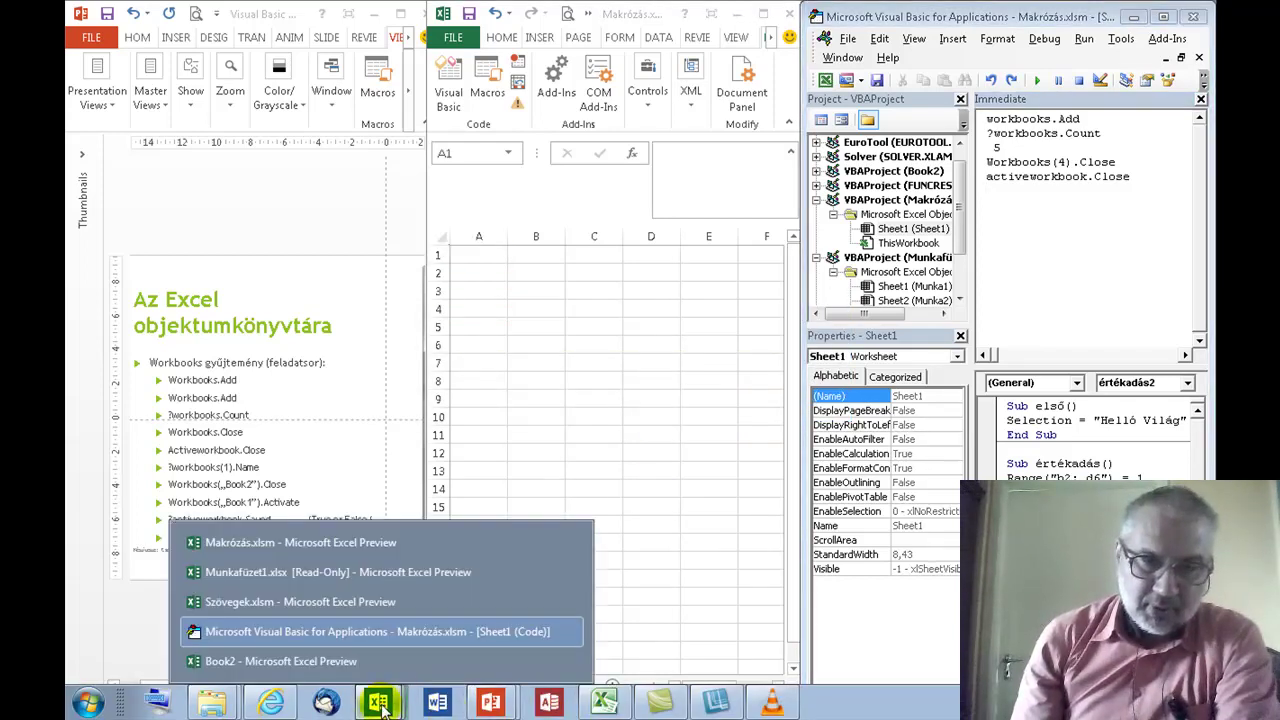
left_click(300, 661)
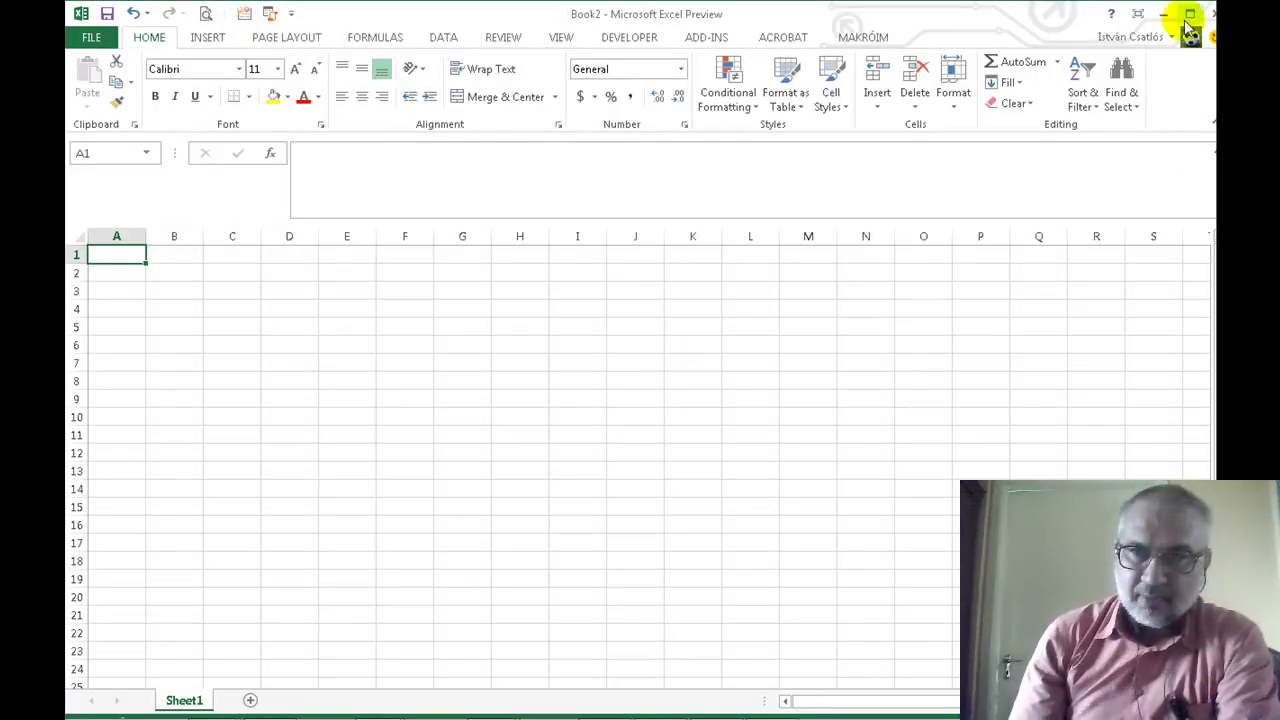
double_click(1049, 8)
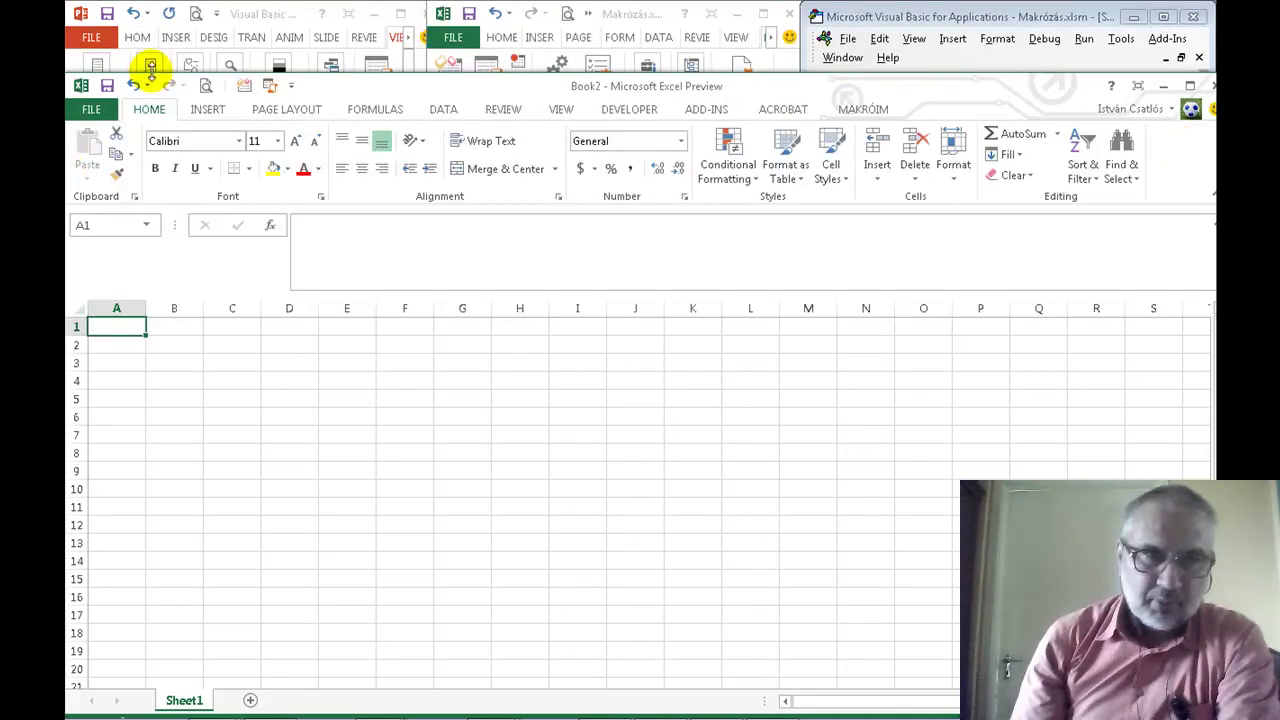
left_click_drag(150, 74, 152, 132)
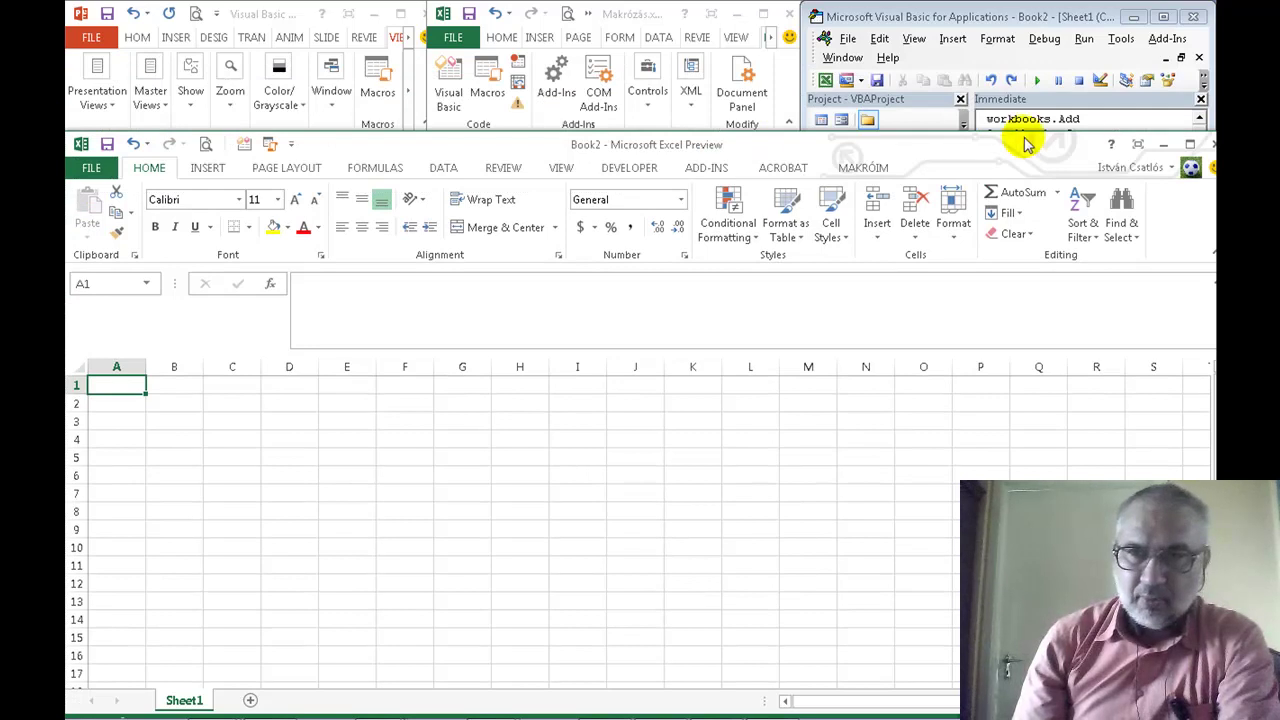
left_click_drag(1049, 134, 1051, 334)
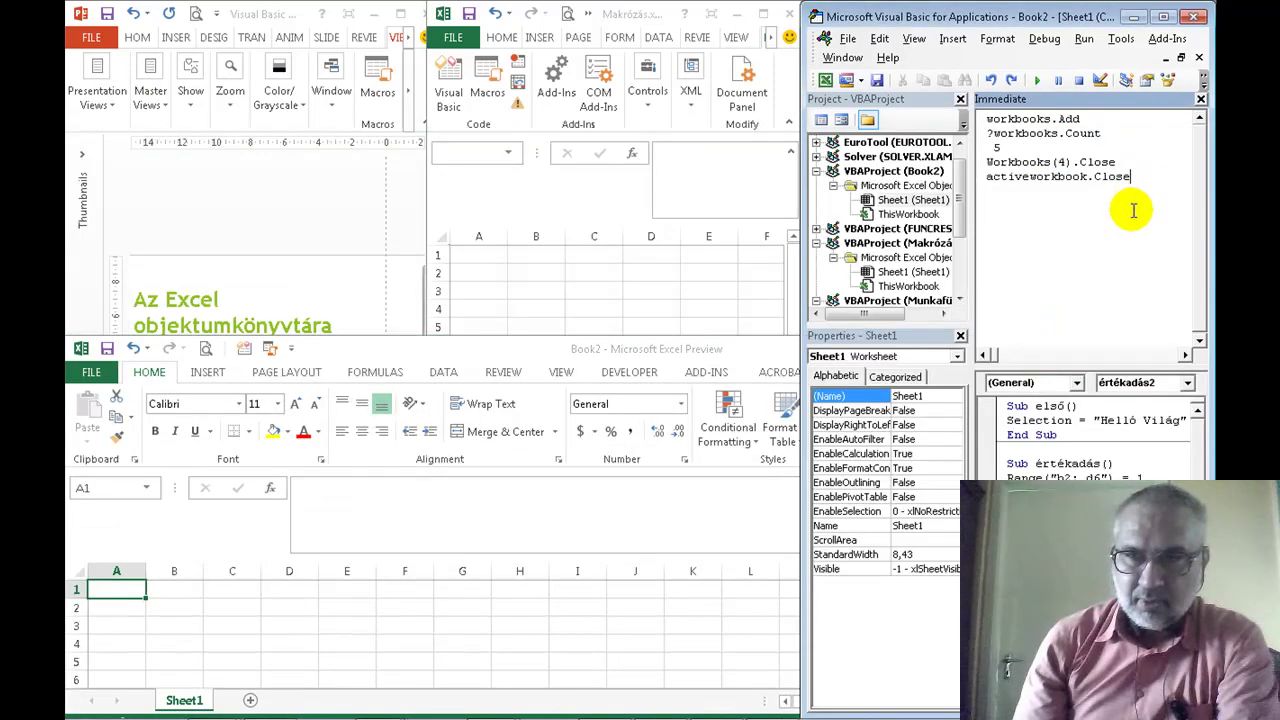
key("Return")
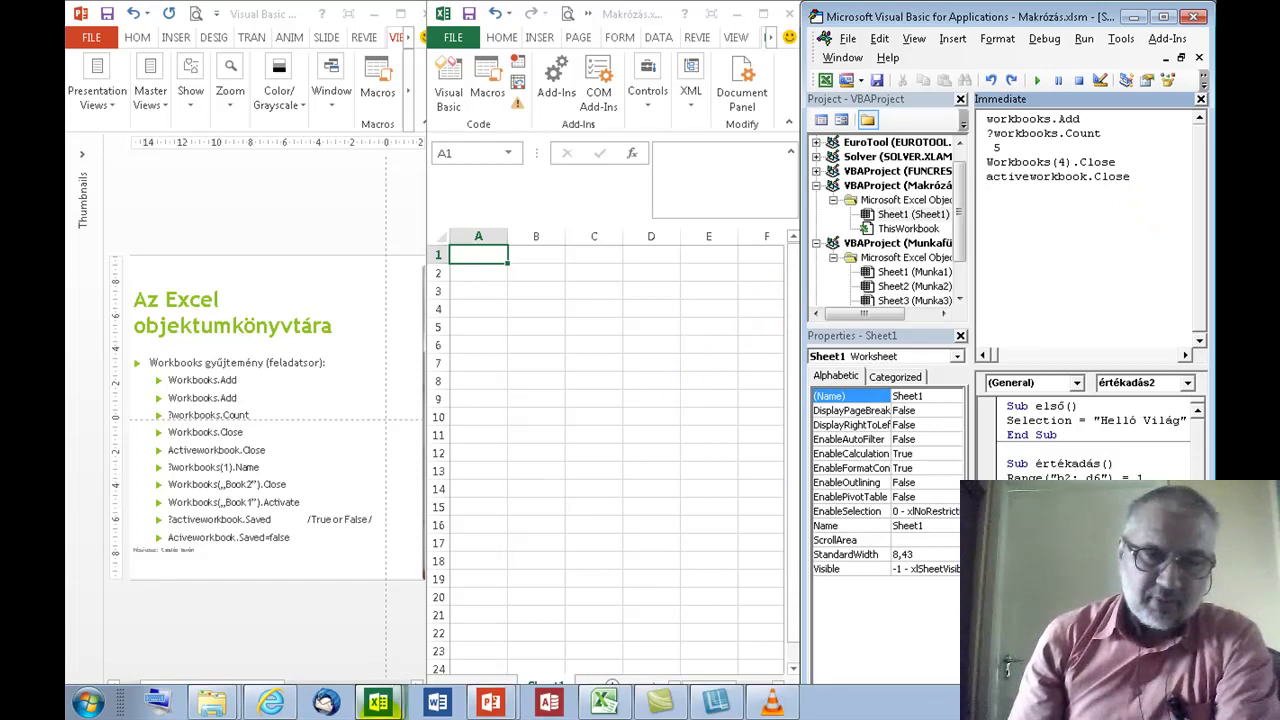
Switch to the Excel workbook window and then back to the VBA editor.
left_click(378, 703)
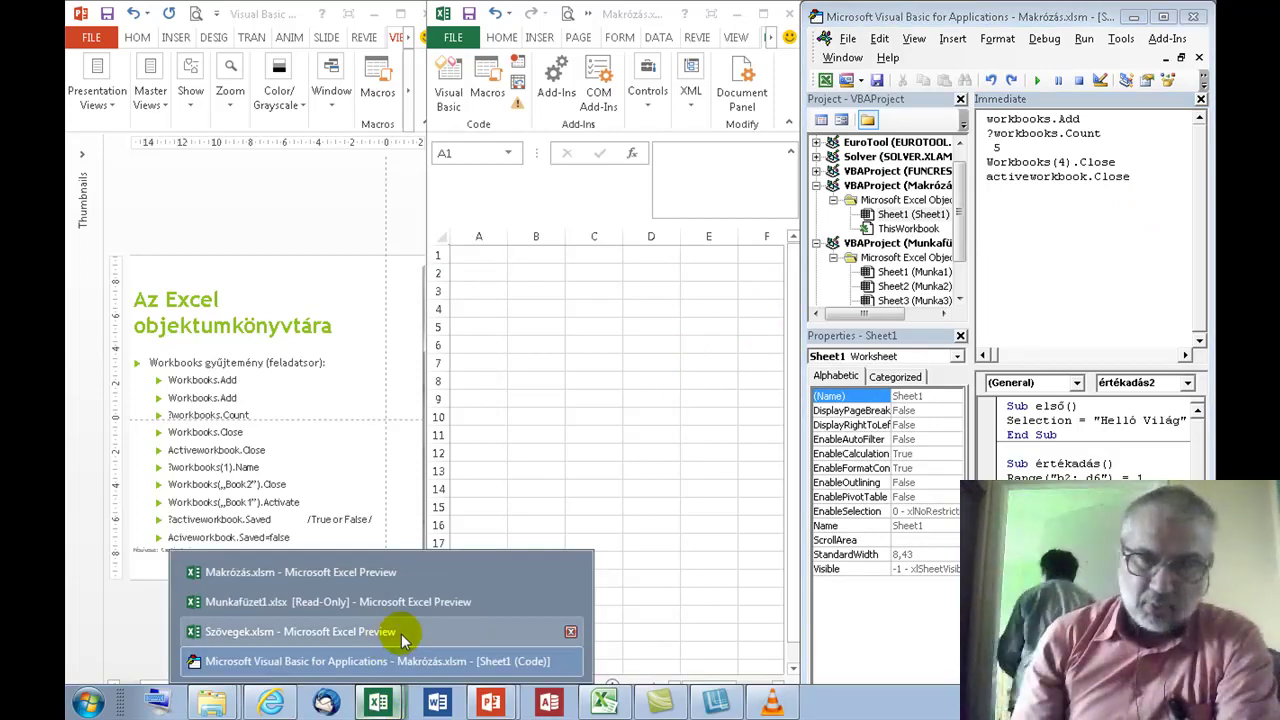
left_click(705, 330)
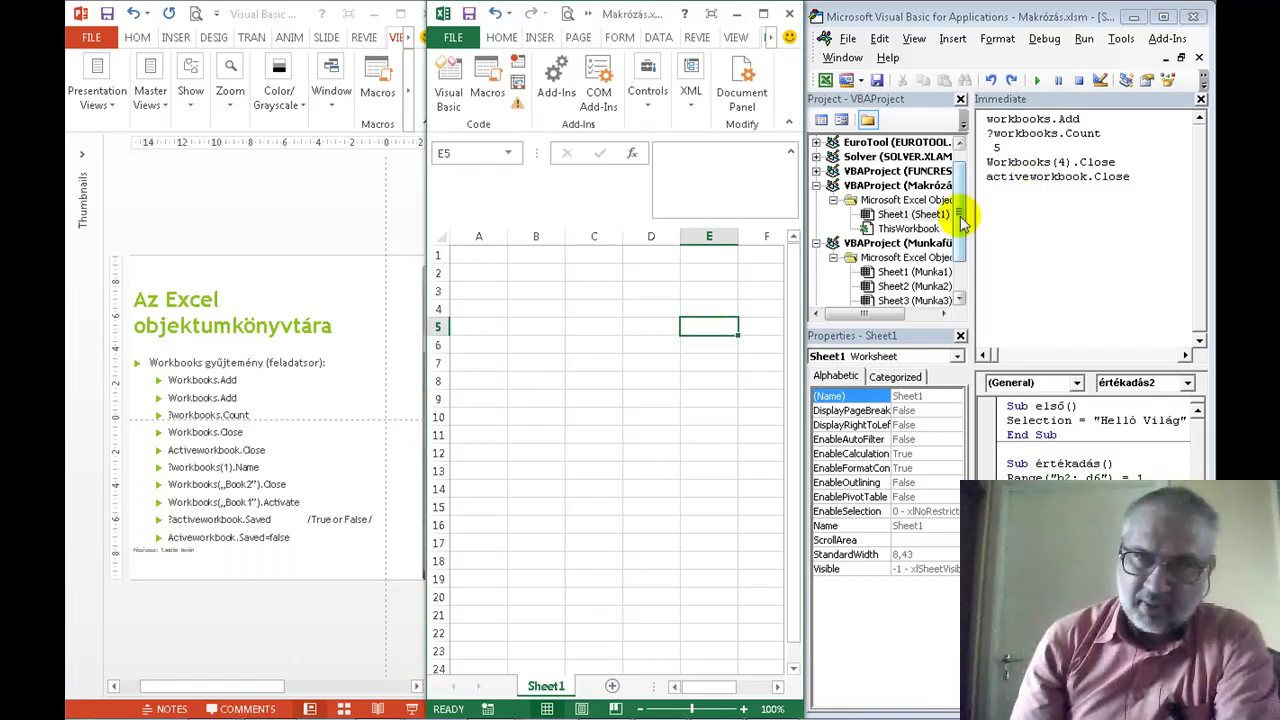
left_click(987, 196)
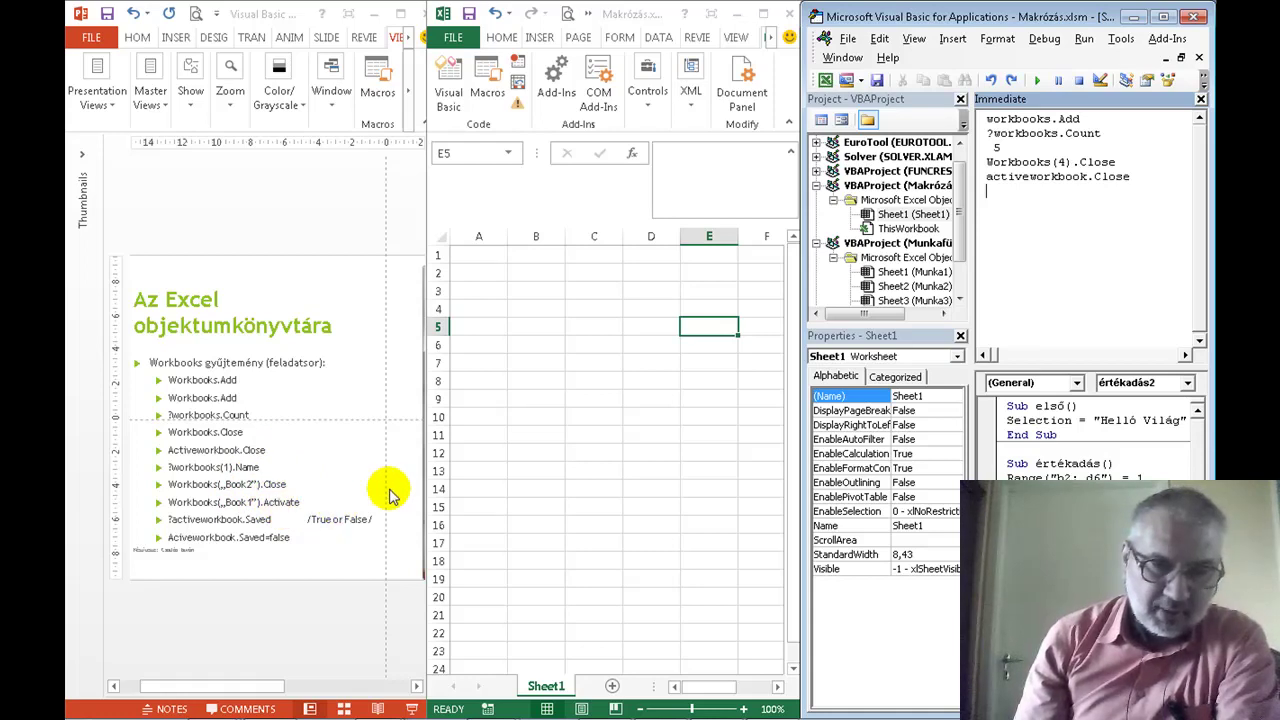
Enter workbooks(2).Activate in the Immediate window to make Munkafüzet1.xlsx active.
type("workbooks")
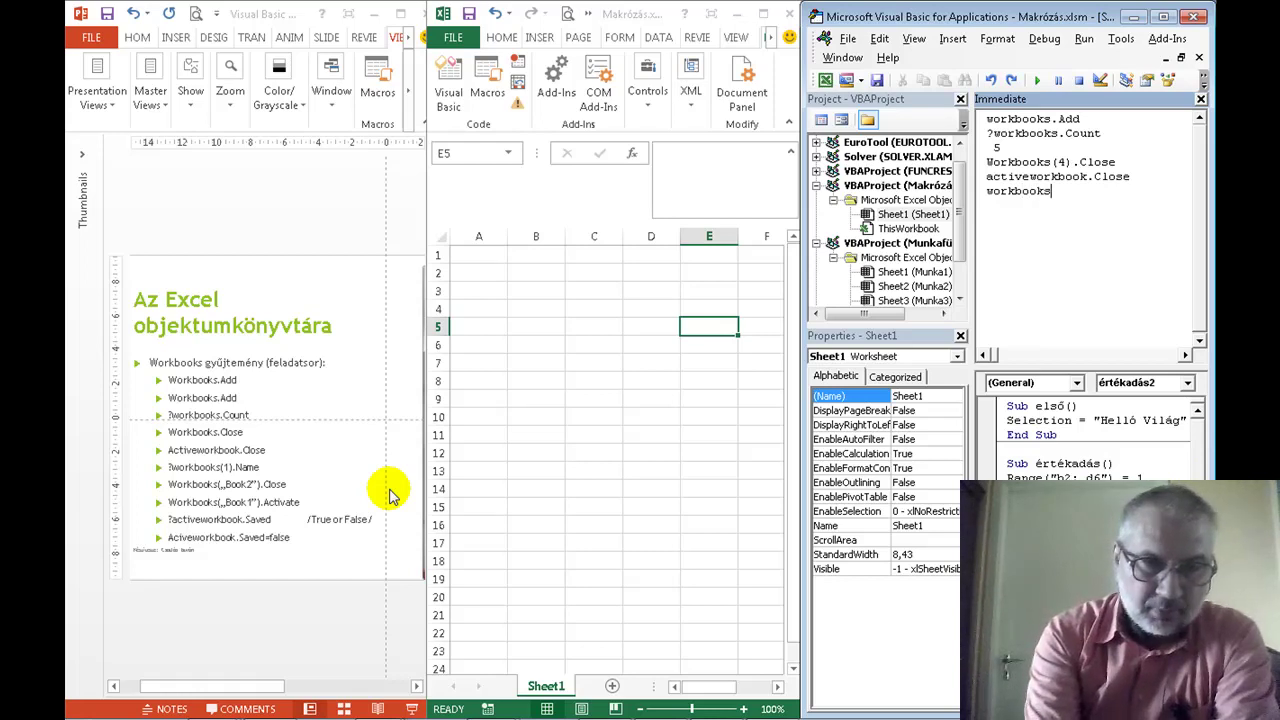
type("(\"Book1")
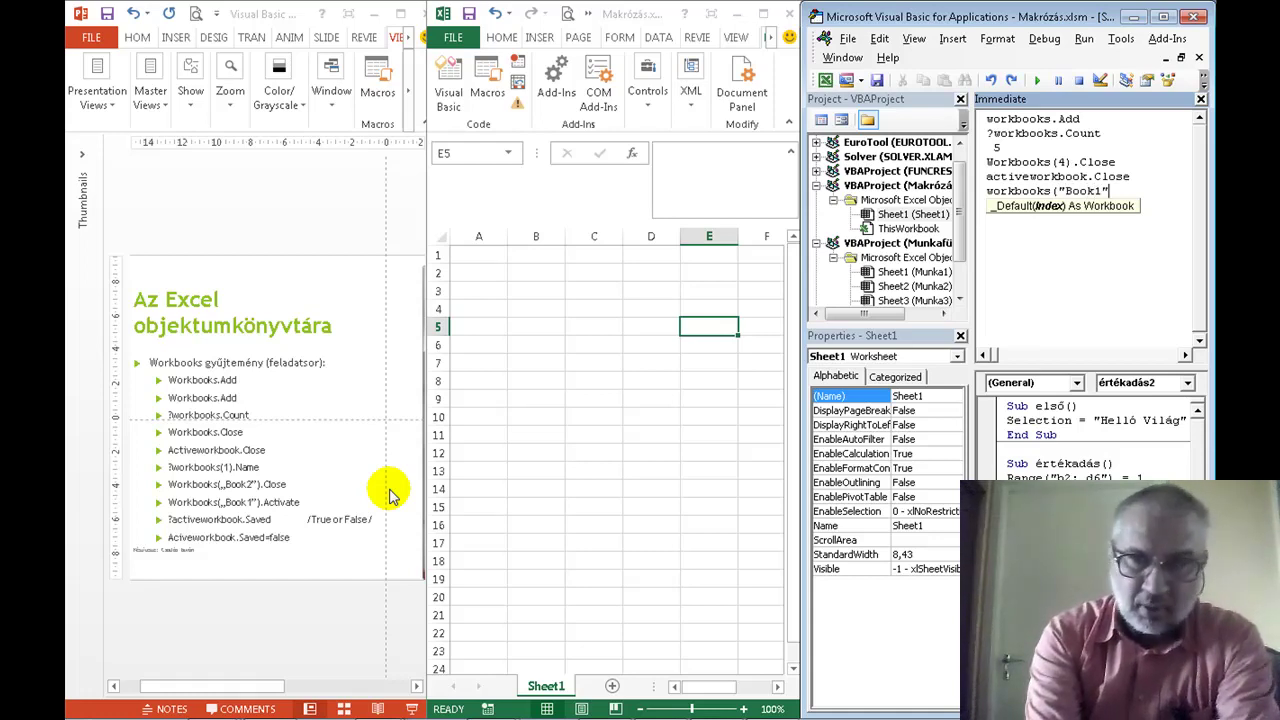
type(")")
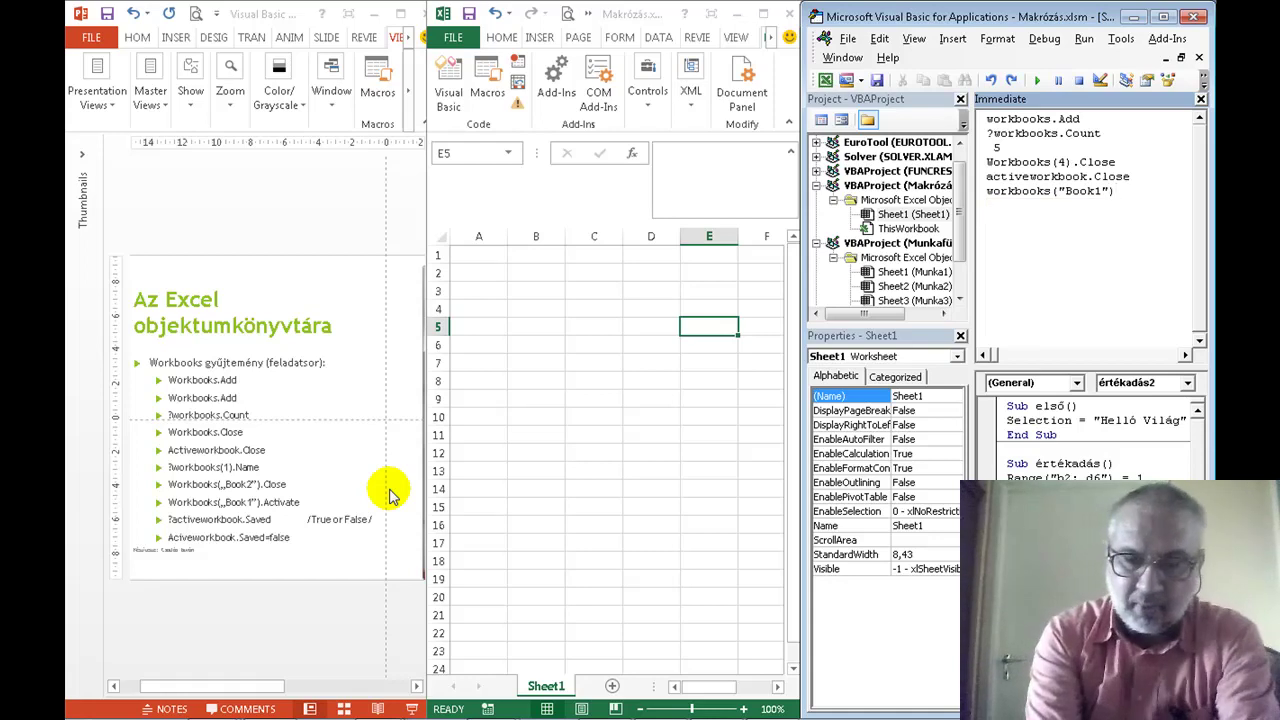
type(".a")
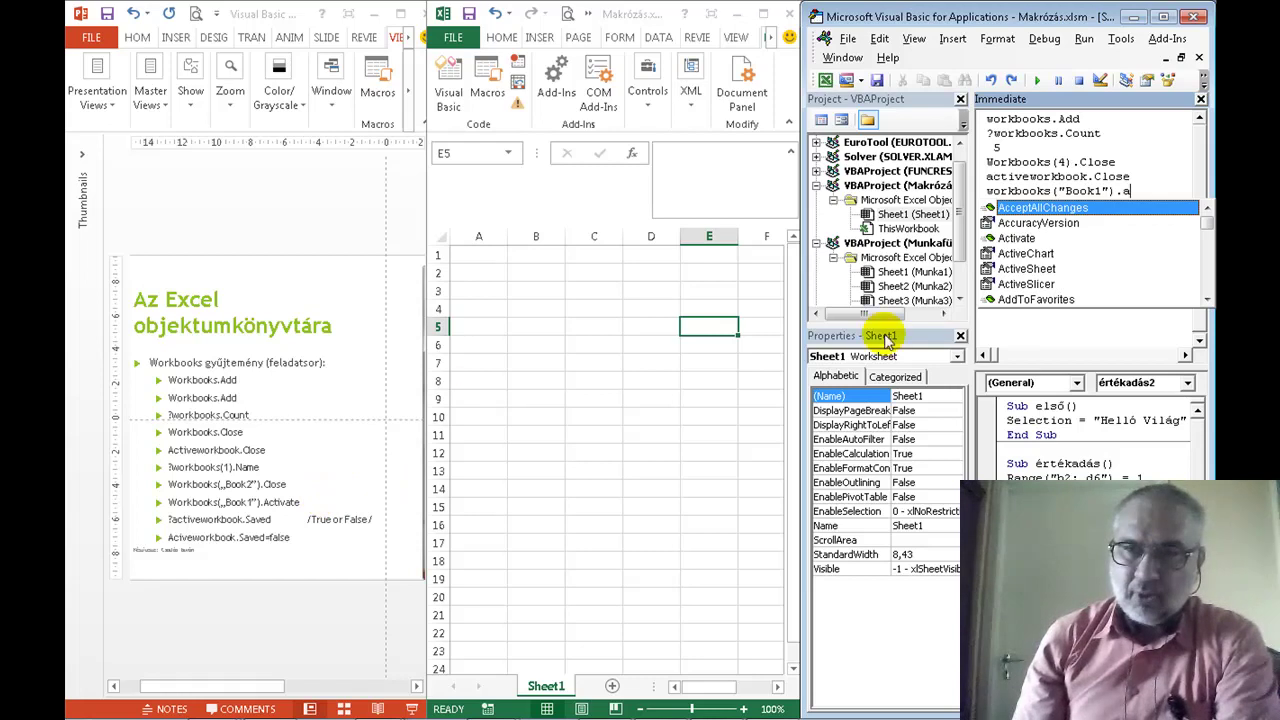
left_click(1010, 238)
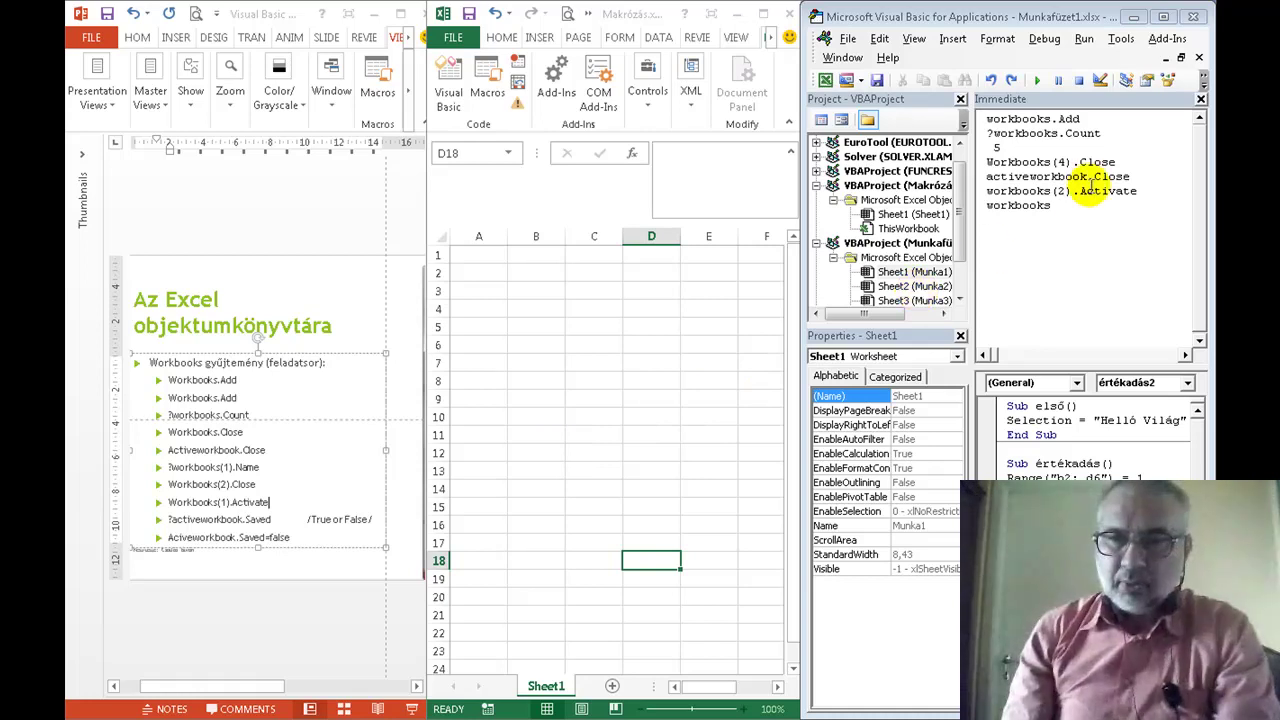
Run workbooks(1).Activate in the Immediate window so Szövegek.xlsm becomes active.
left_click(1052, 205)
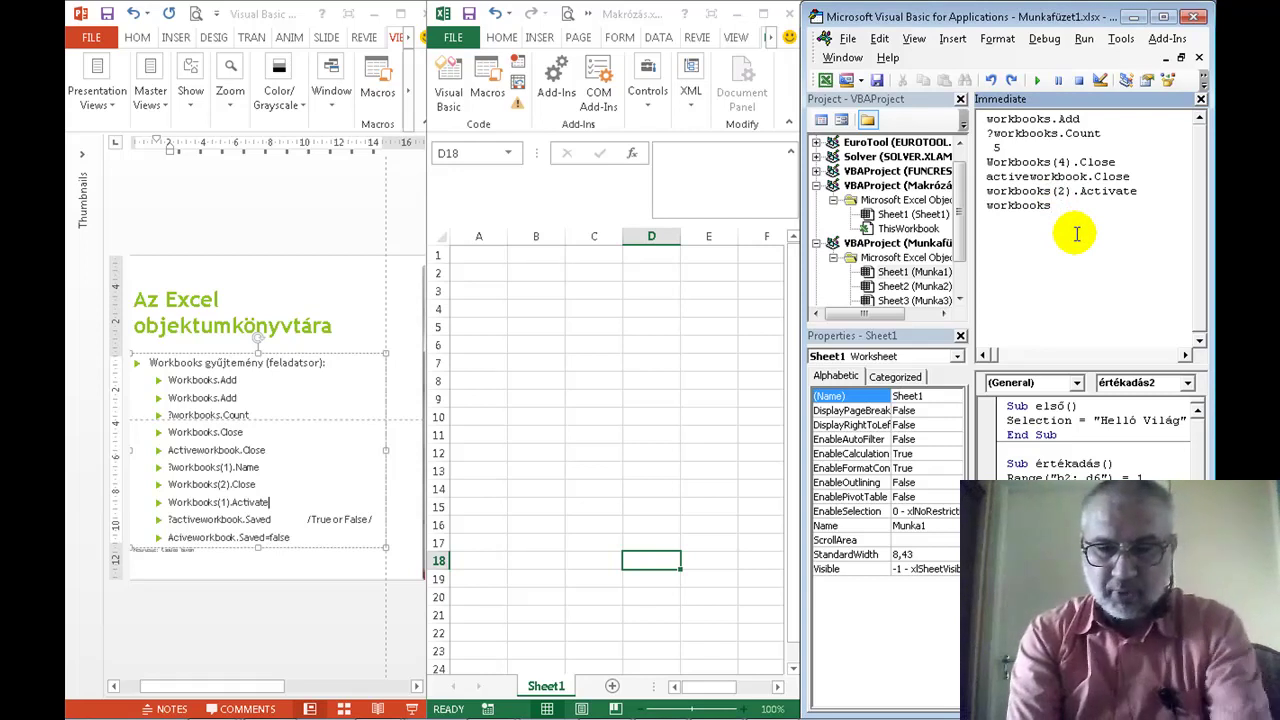
type("(")
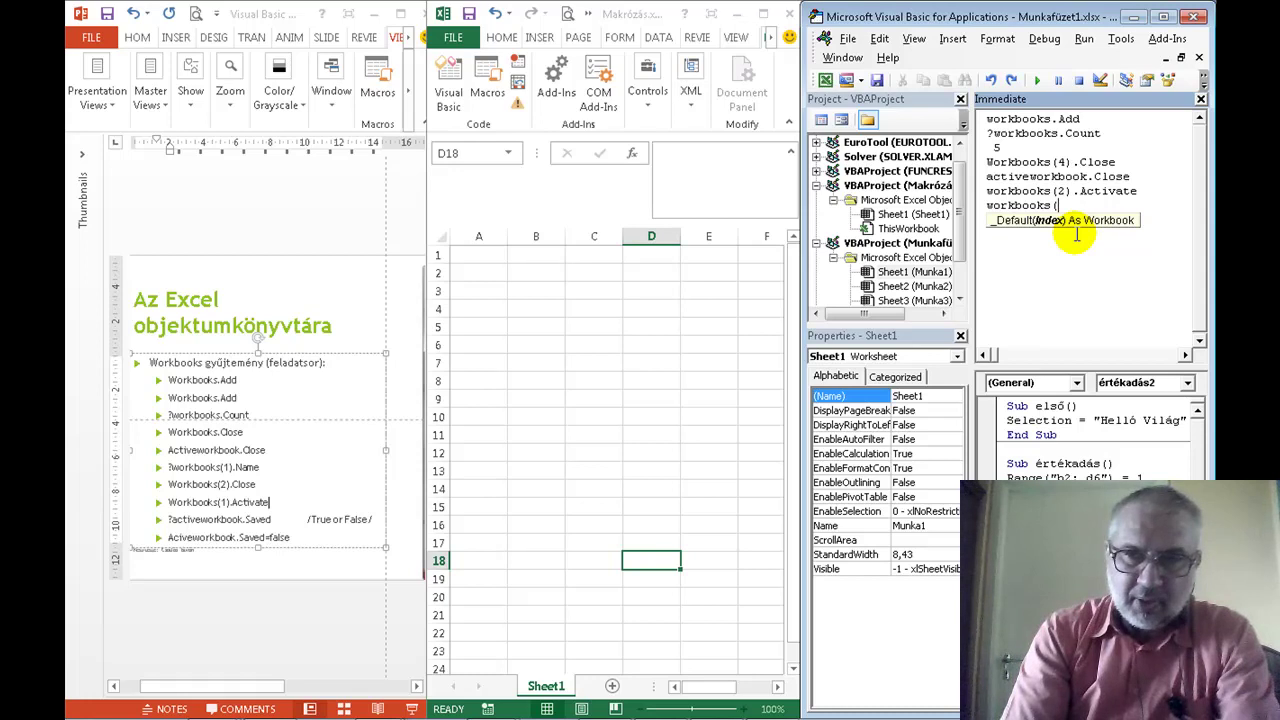
type("1")
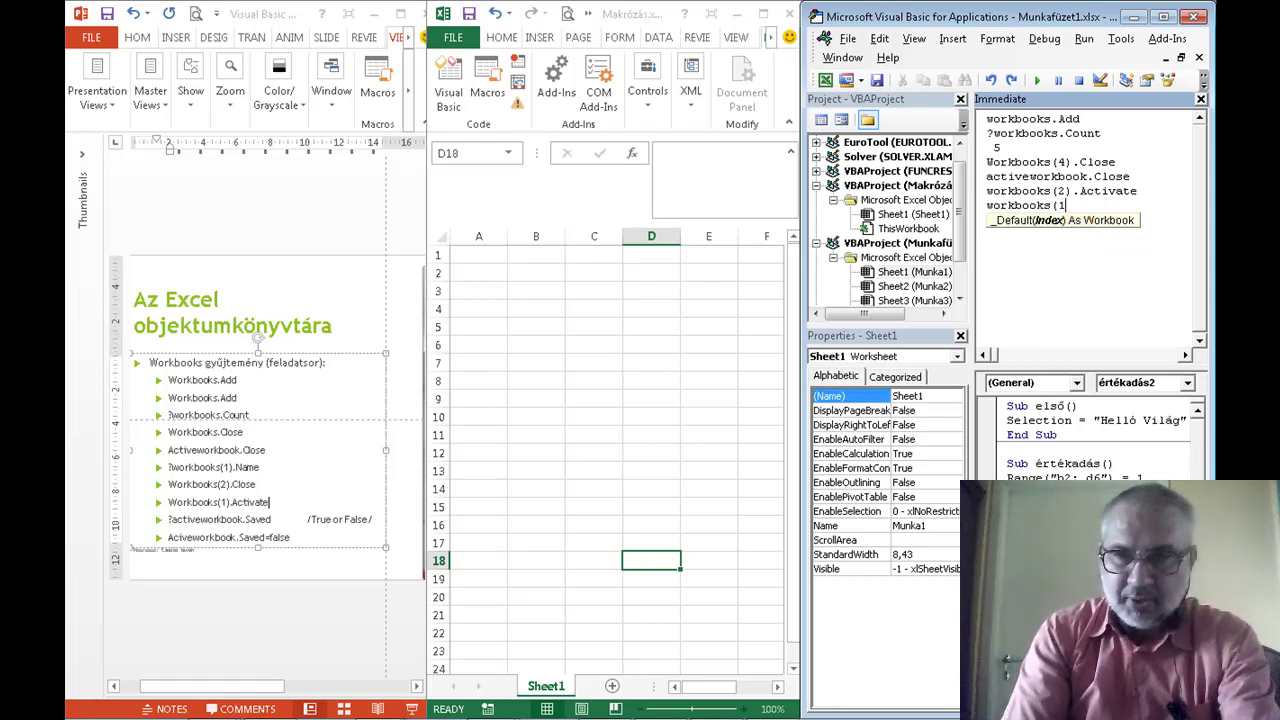
type(")")
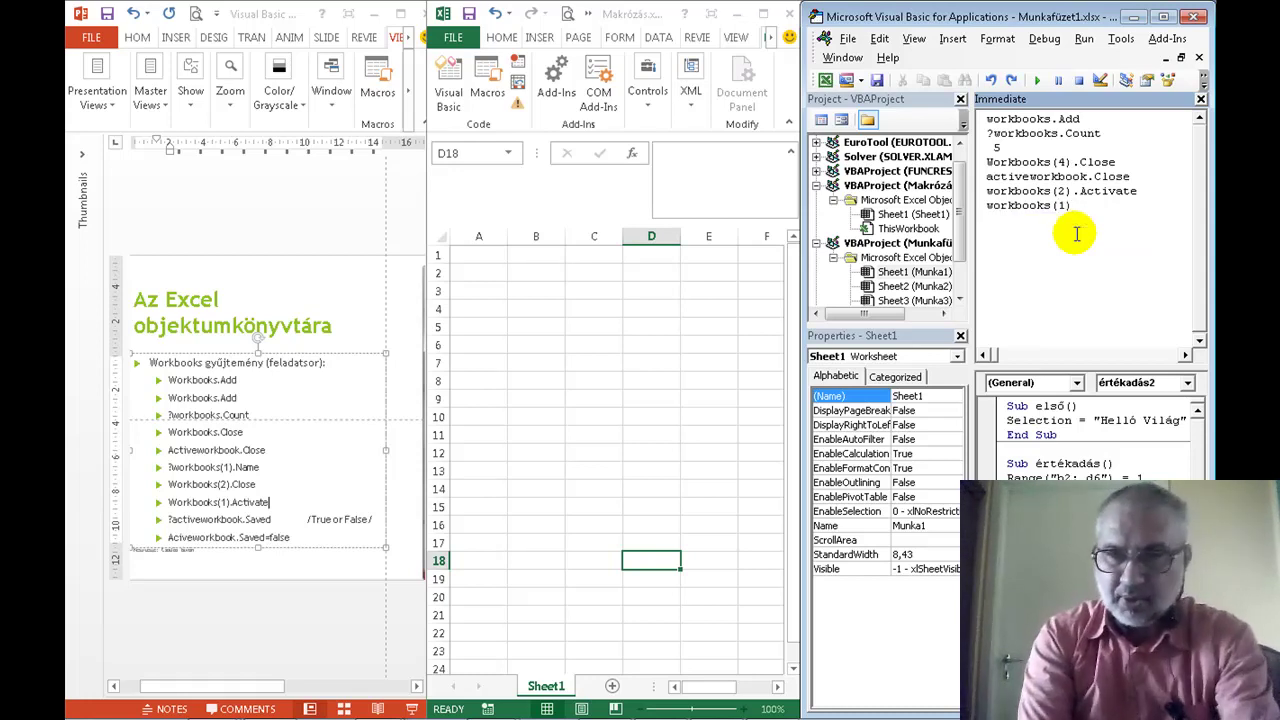
type(".")
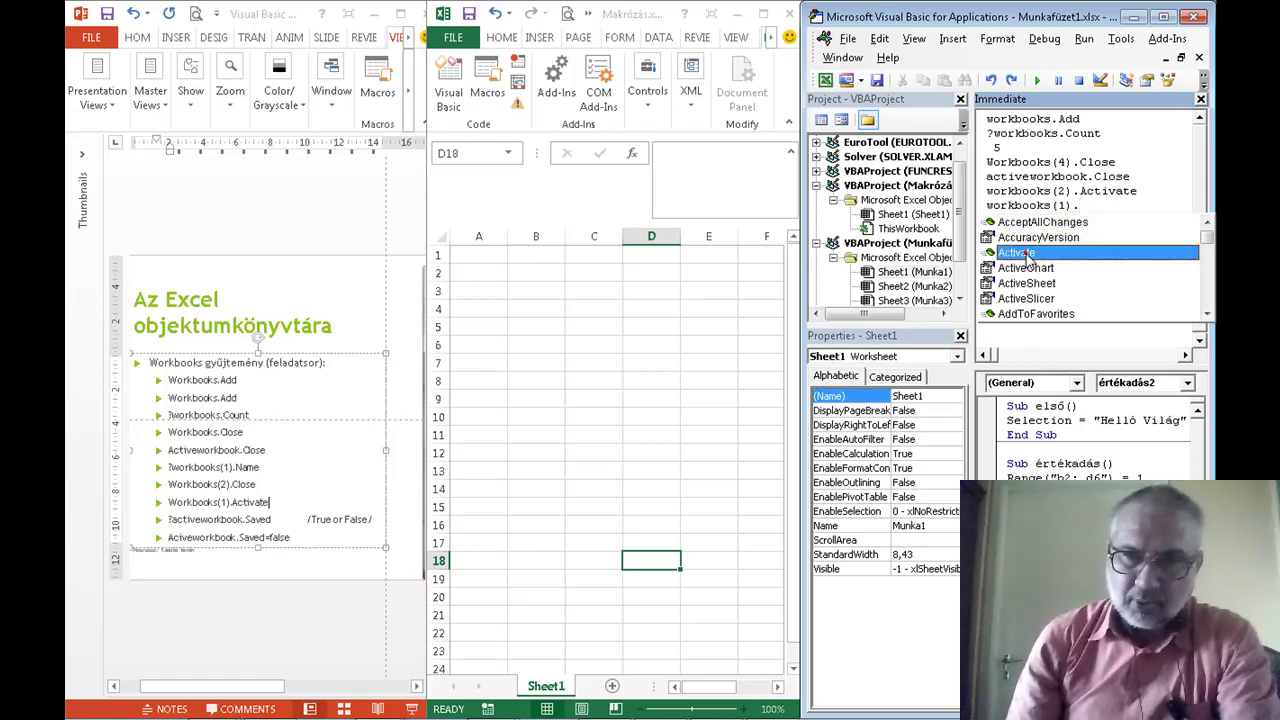
double_click(1022, 252)
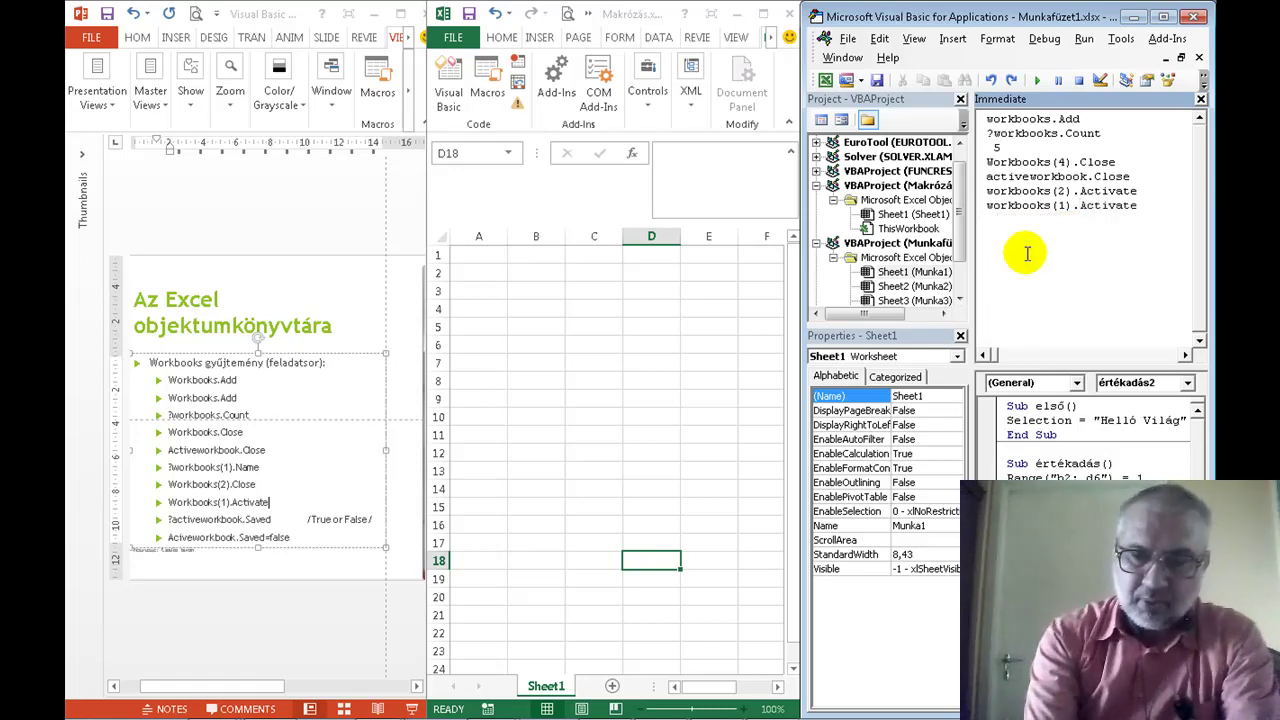
key("Return")
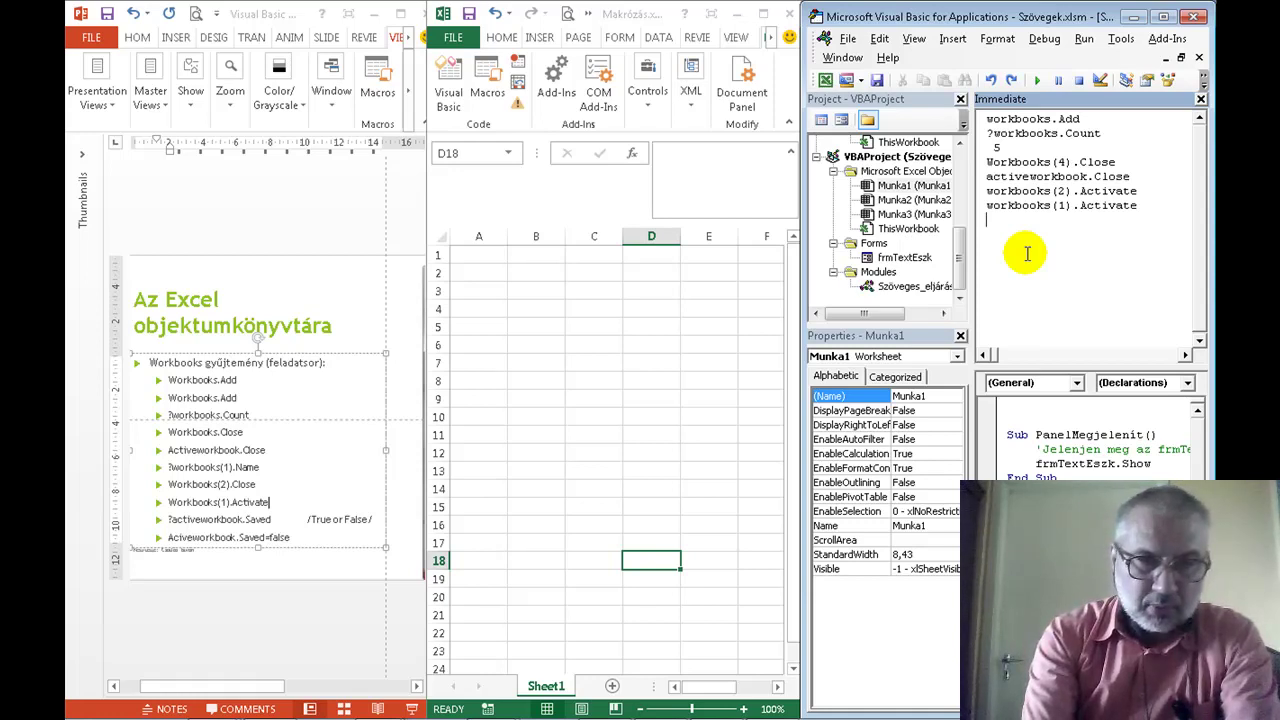
Query ?activeworkbook.Saved in the Immediate window, which returns False.
type("?")
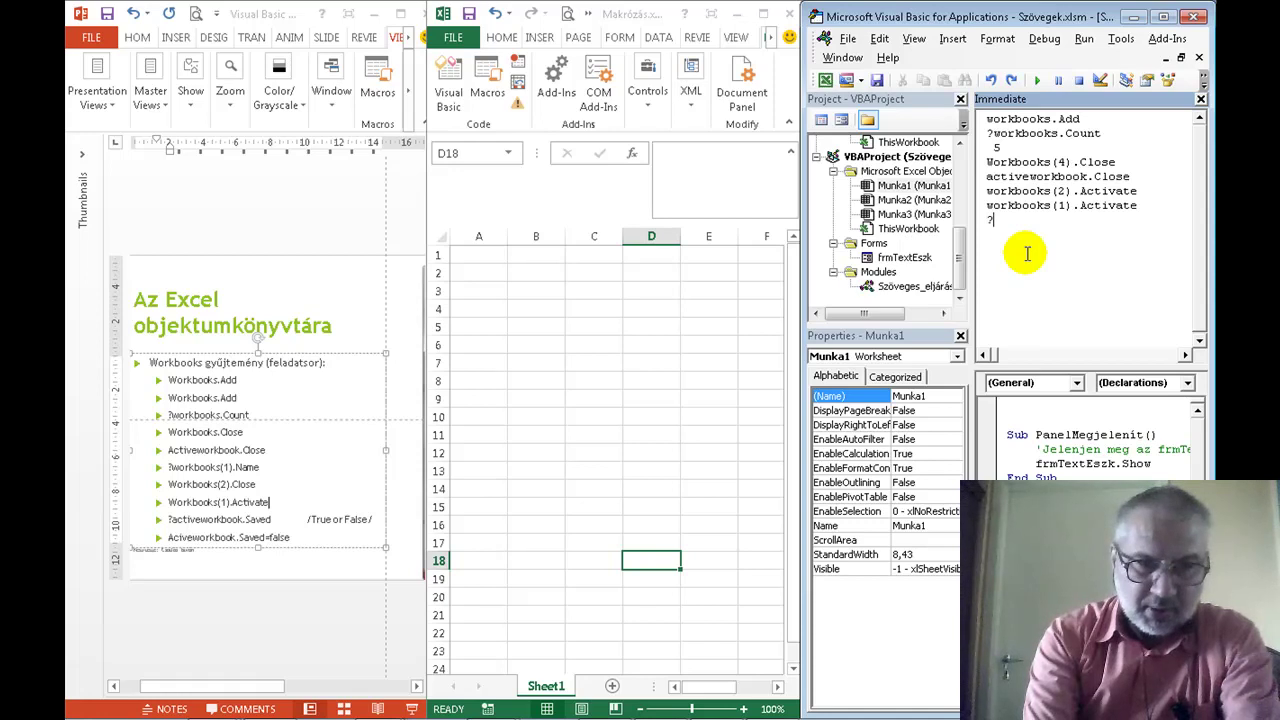
type("ac")
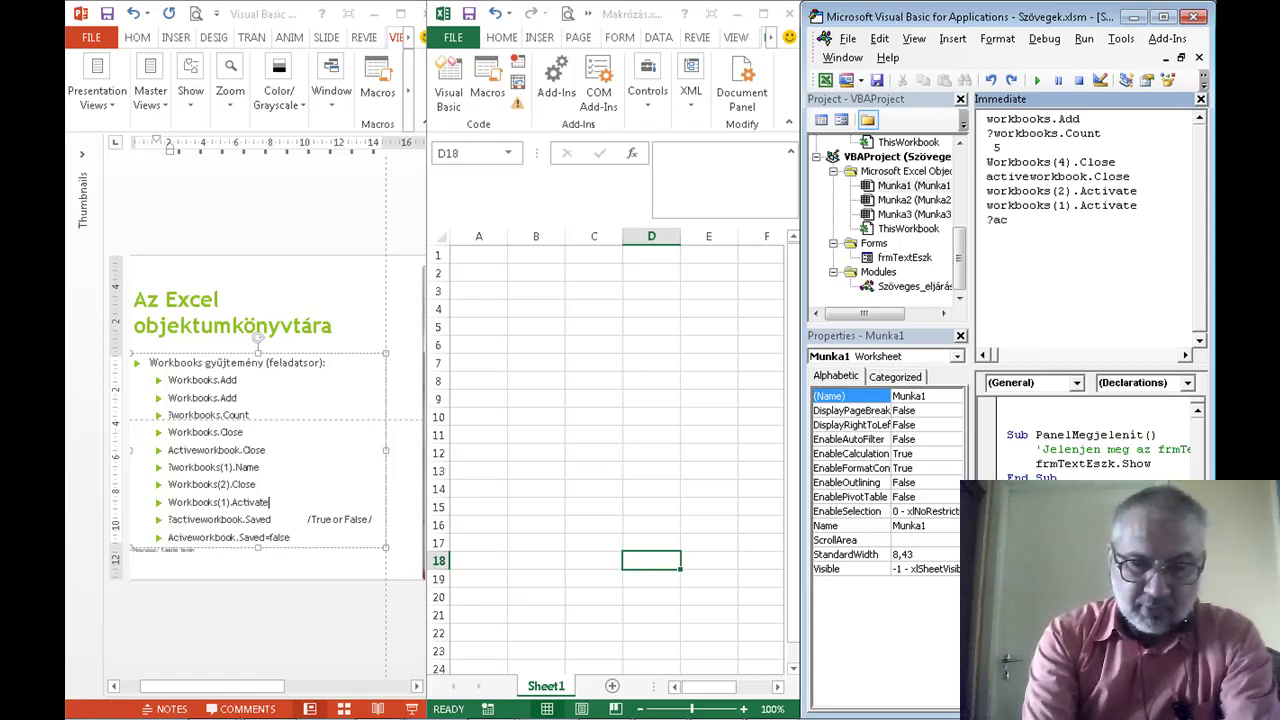
type("tive")
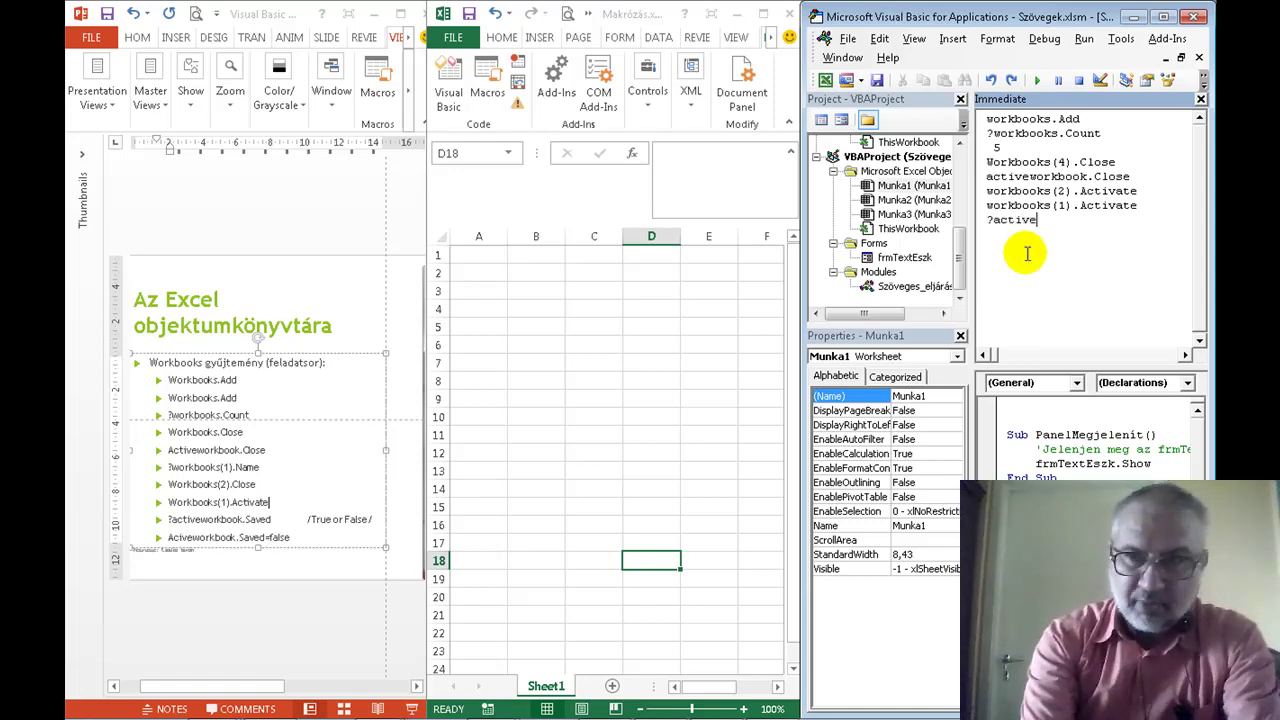
type("workbook")
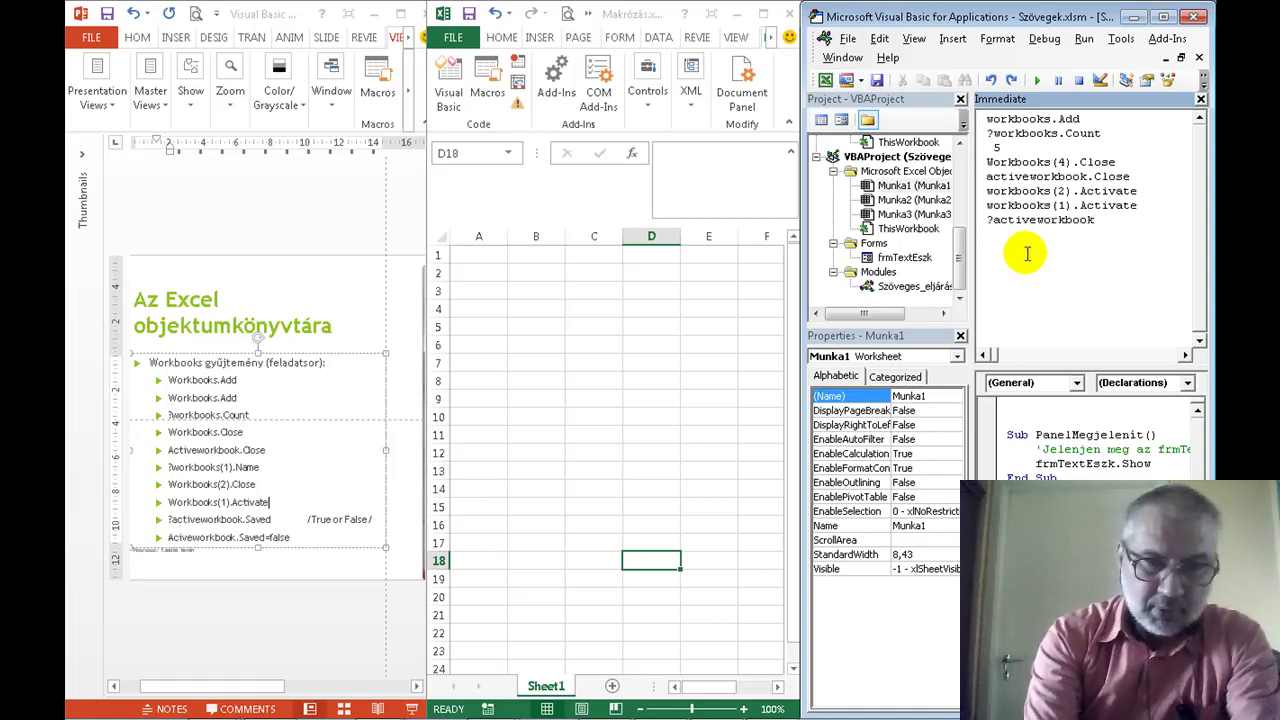
type(".sa")
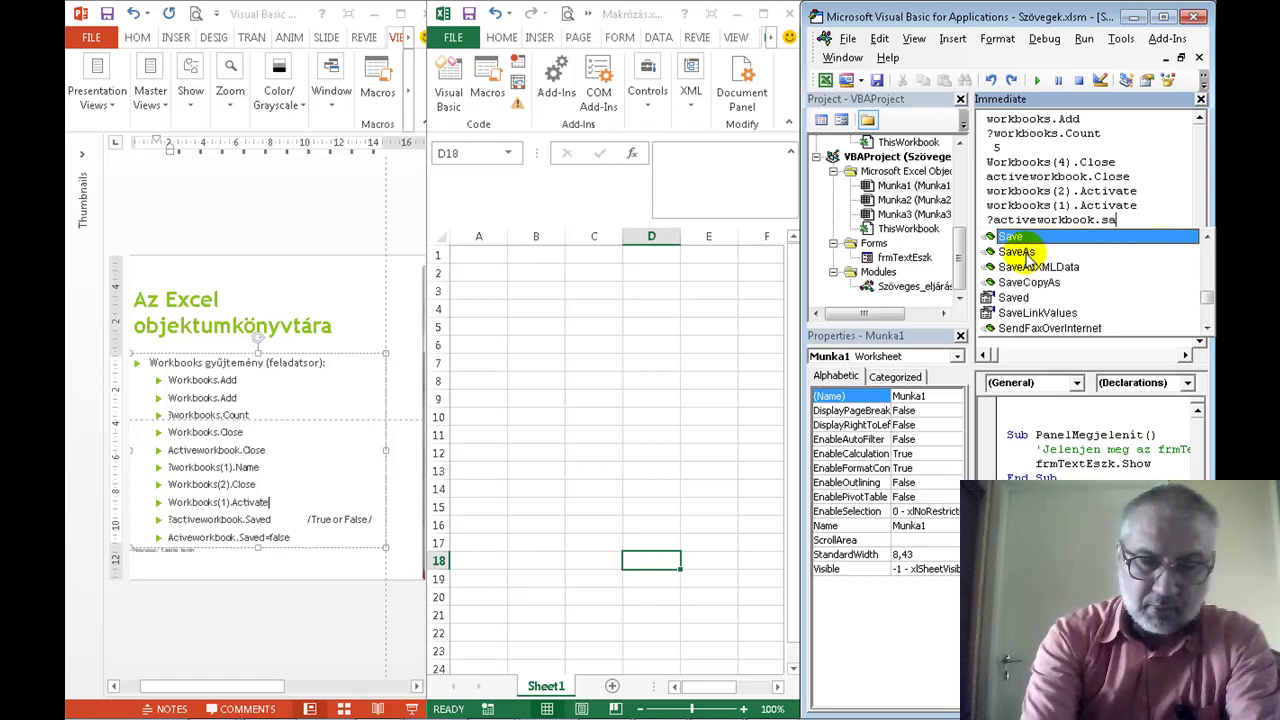
type("ved")
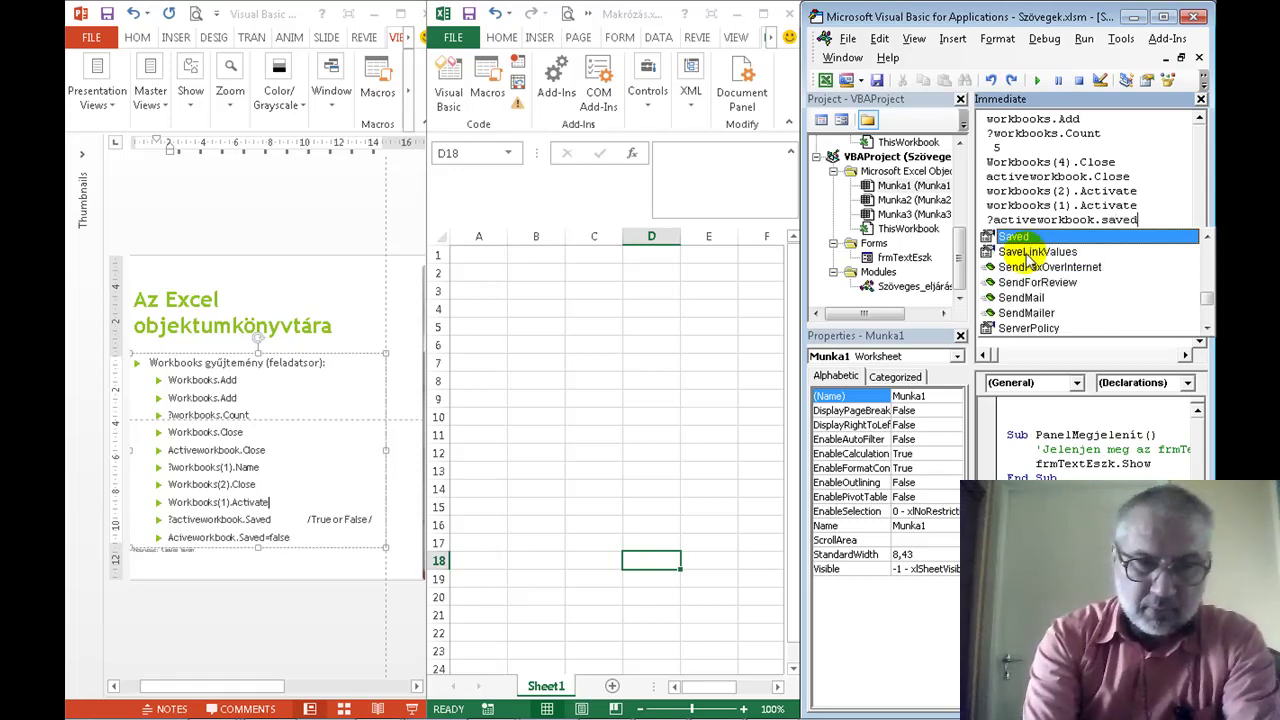
key("Return")
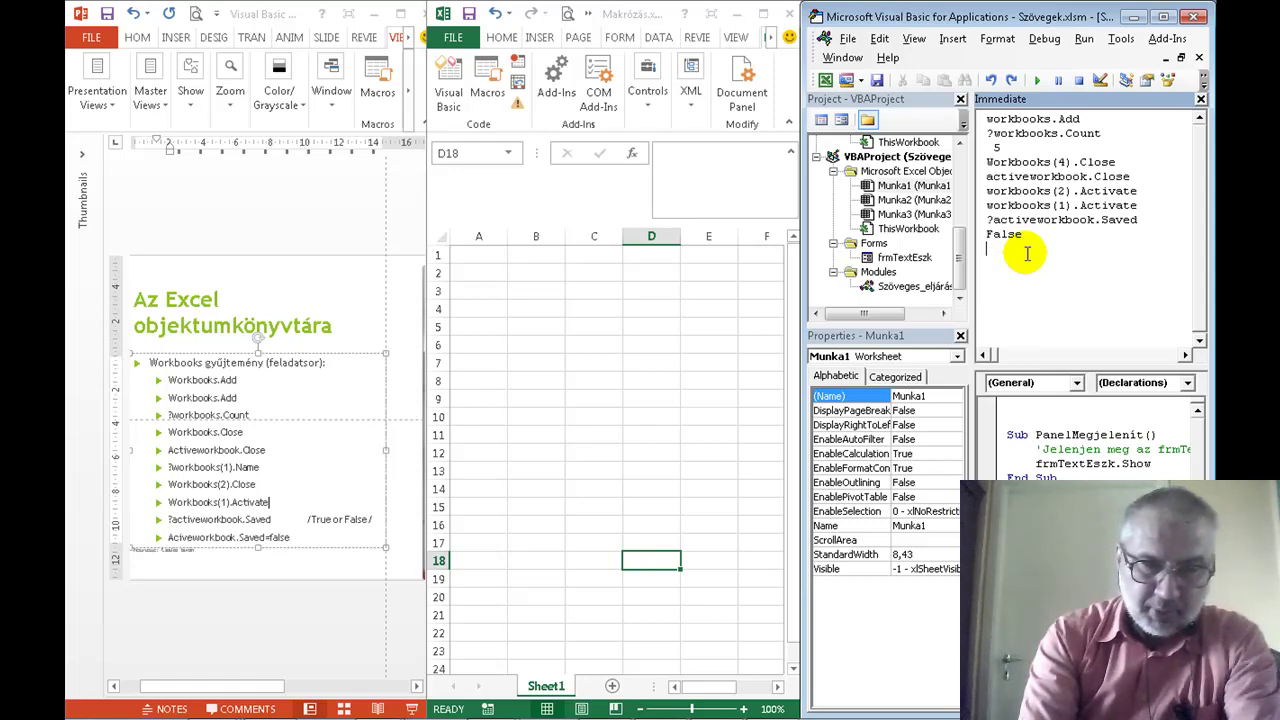
Enter activeworkbook.Saved=False in the Immediate window.
type("activ")
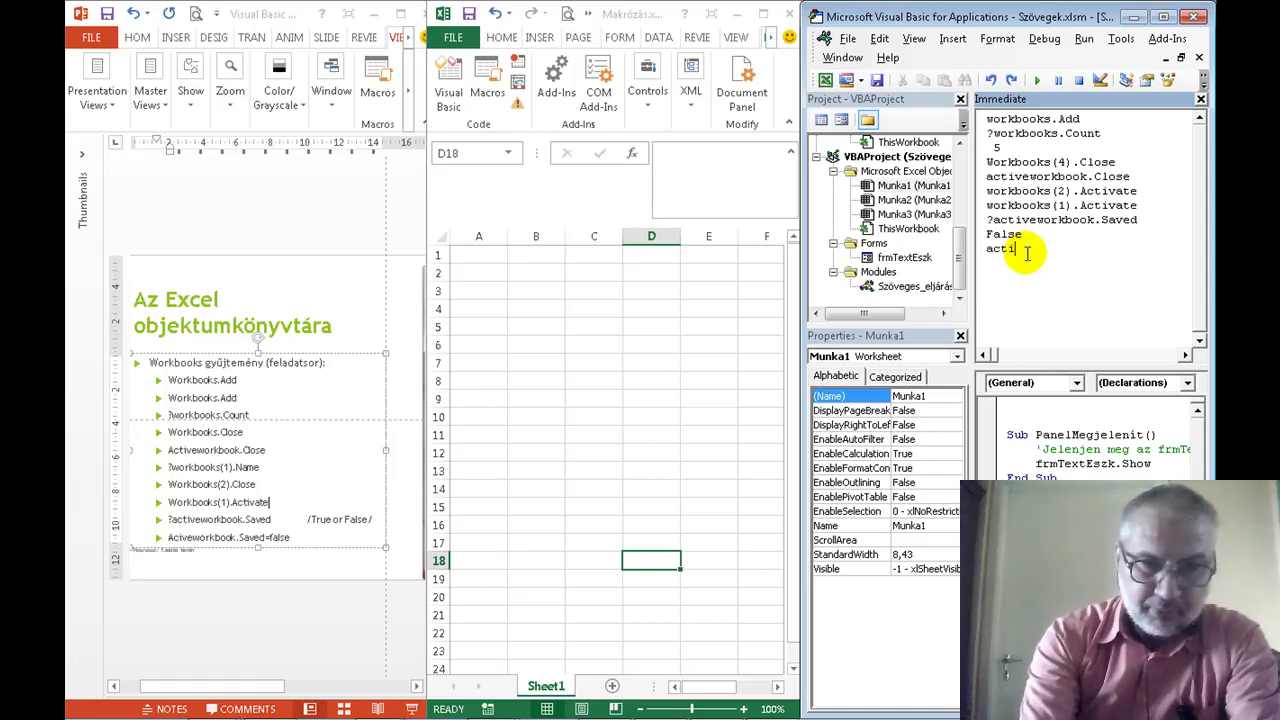
type("eworkbook")
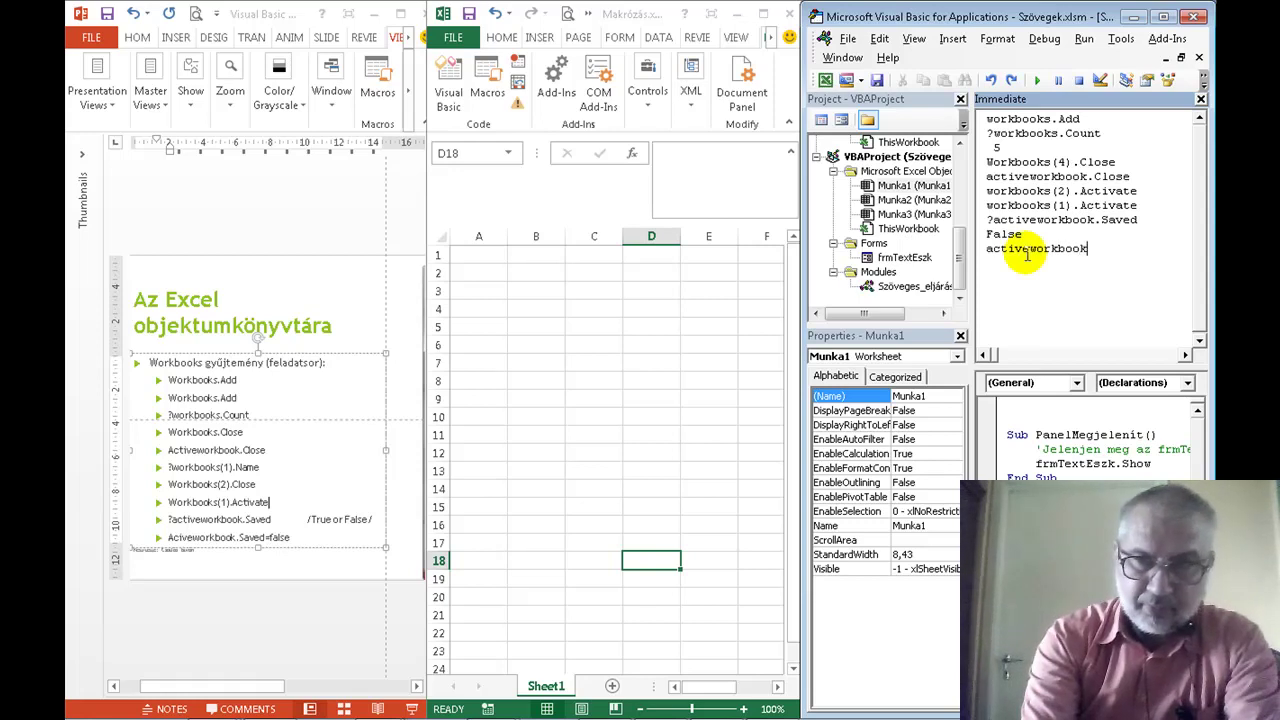
type(".")
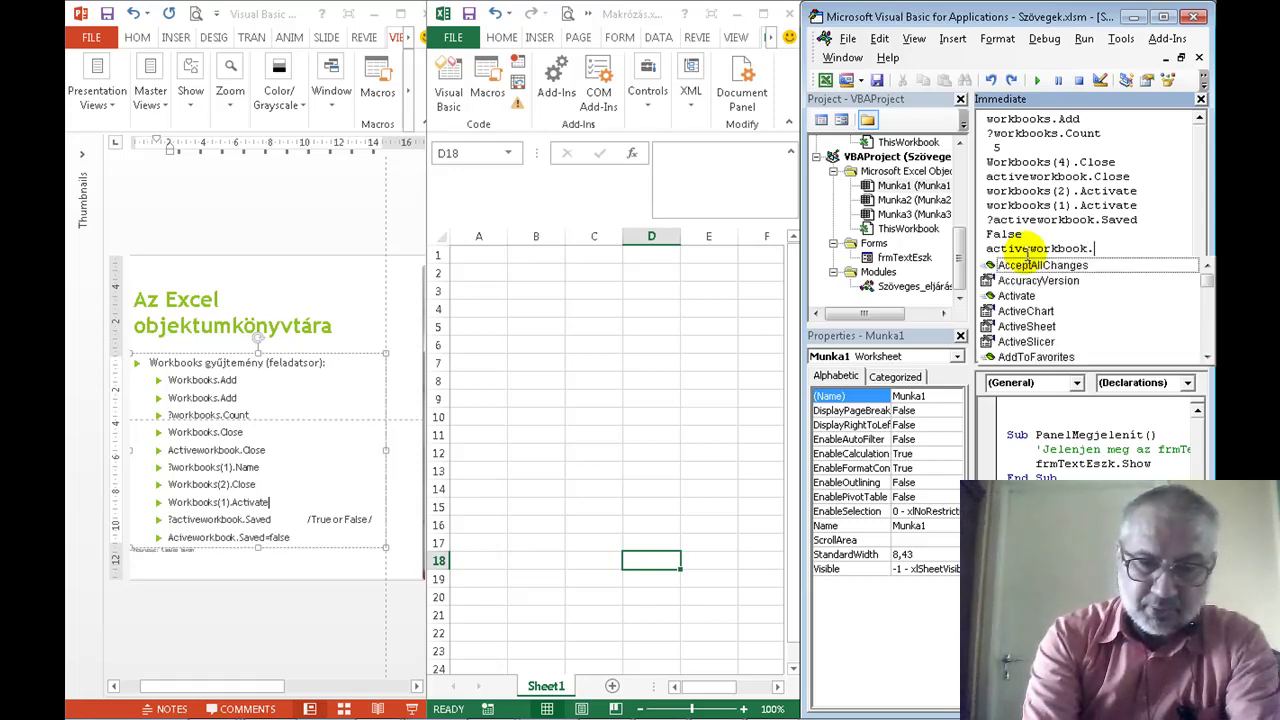
type("s")
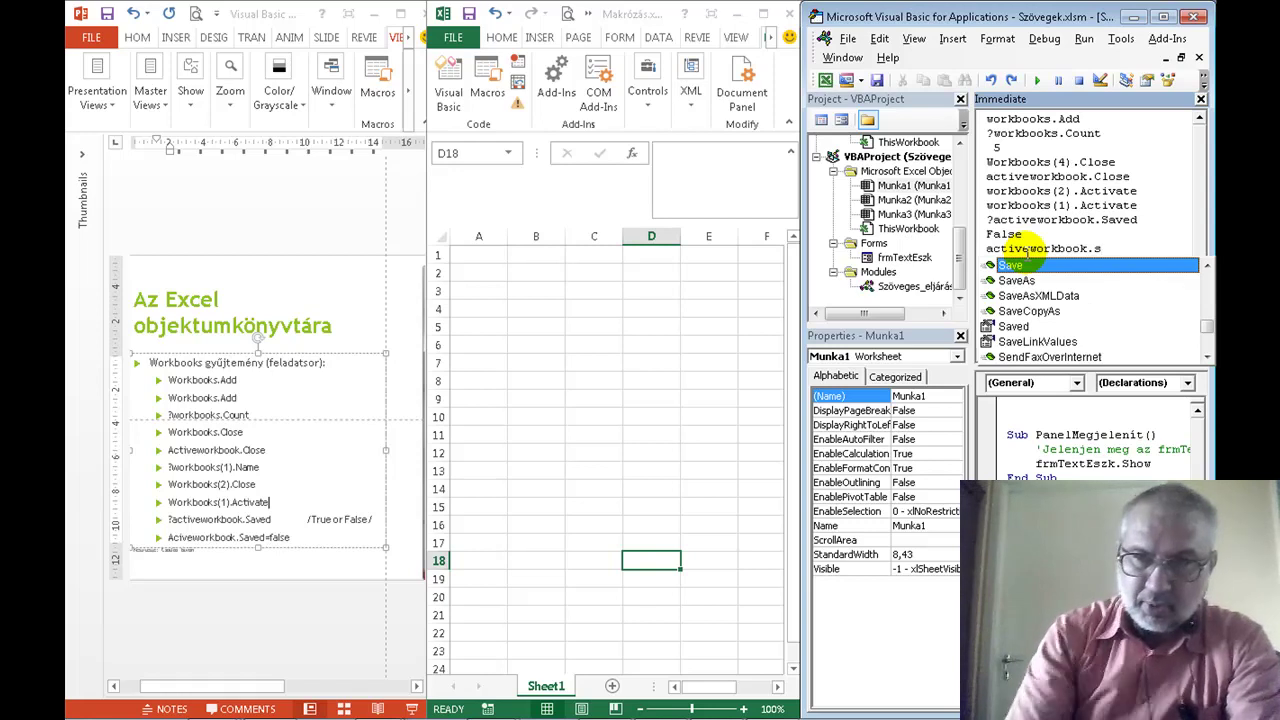
left_click(1012, 327)
double_click(1012, 327)
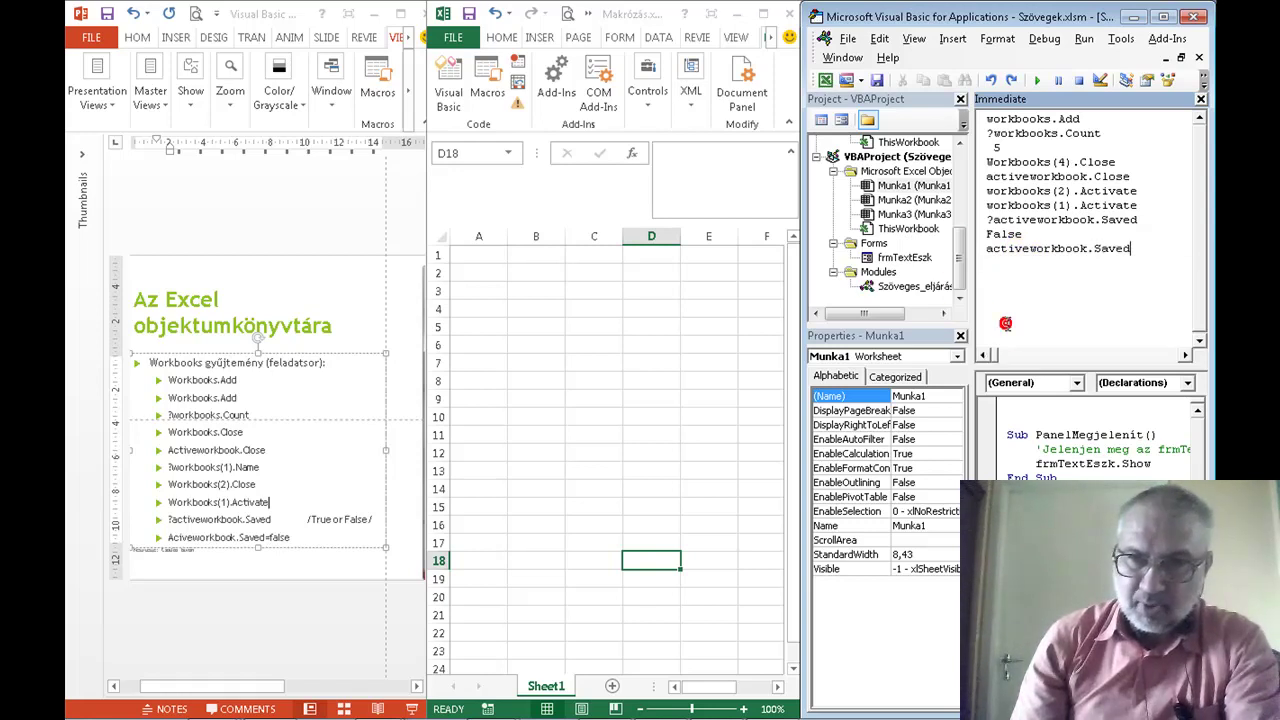
type("=")
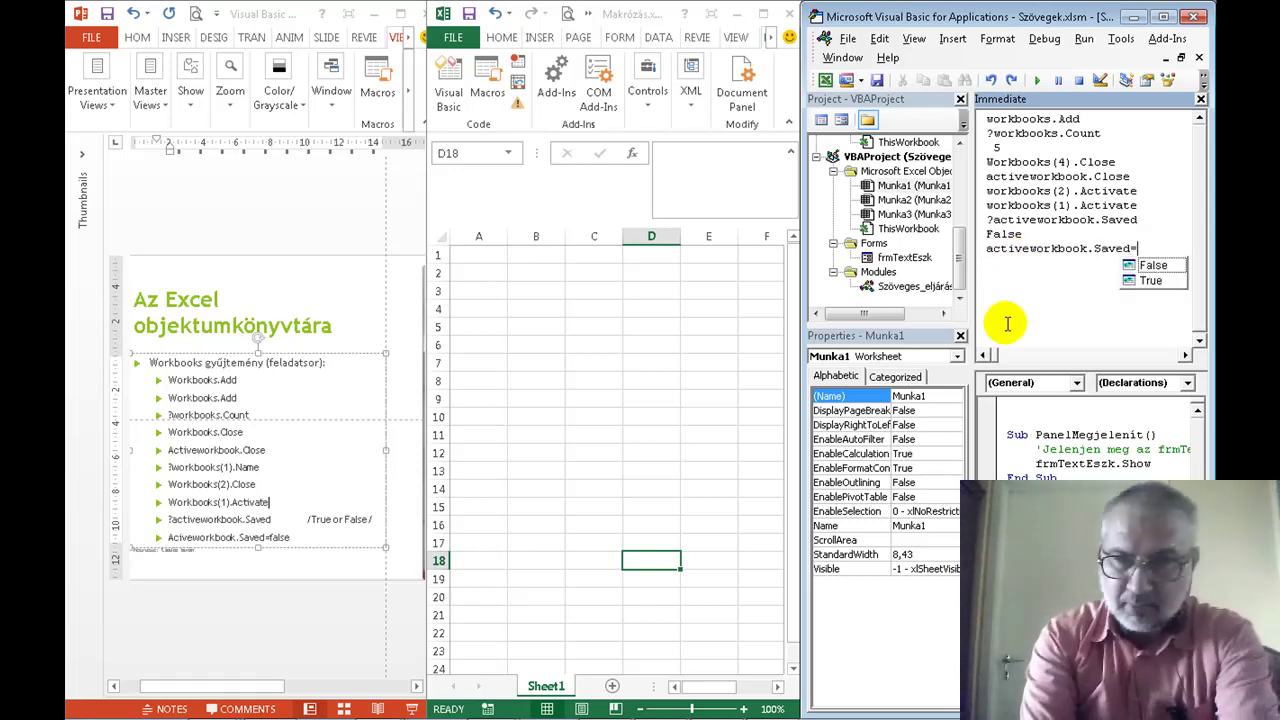
double_click(1155, 265)
key("Return")
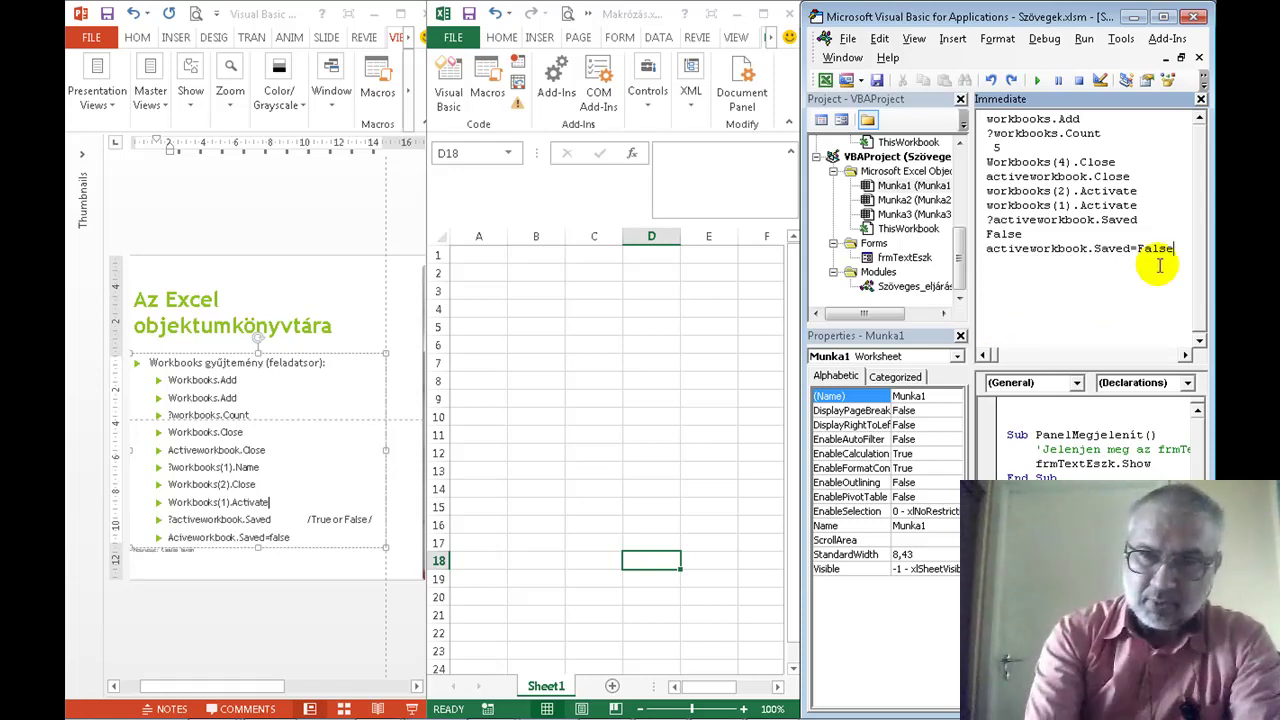